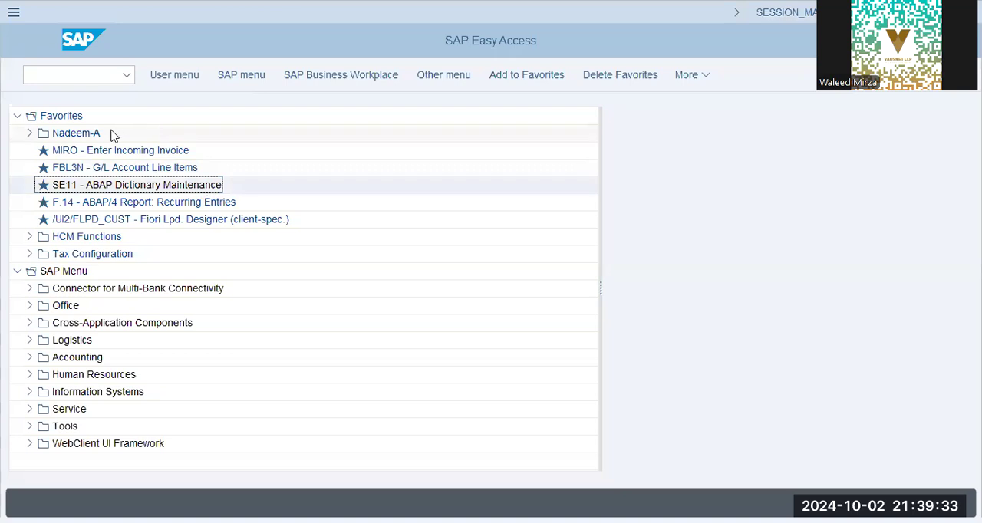
Open the SAP Reference IMG through transaction spro
{"action": "left_click", "coordinate": [81, 73]}
{"action": "type", "text": "spro"}
{"action": "key", "text": "Return"}
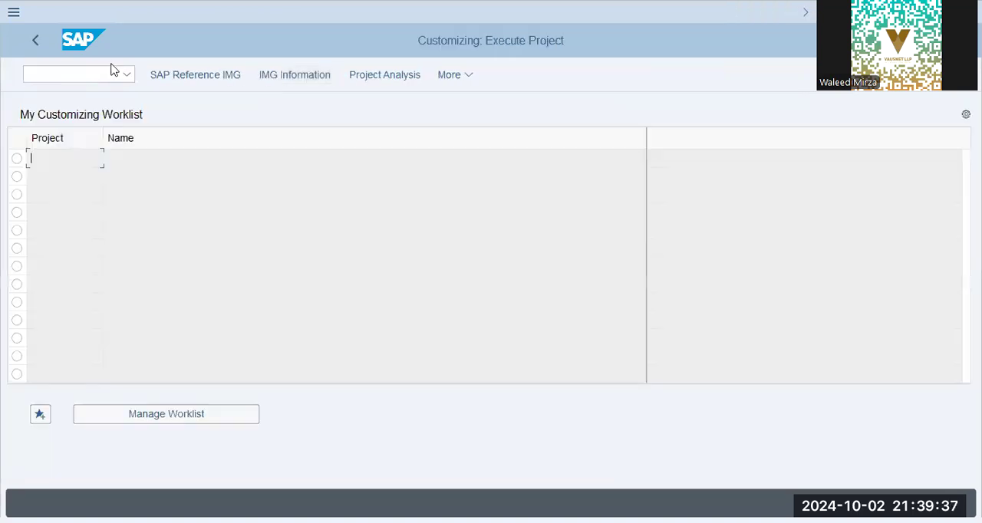
{"action": "left_click", "coordinate": [184, 75]}
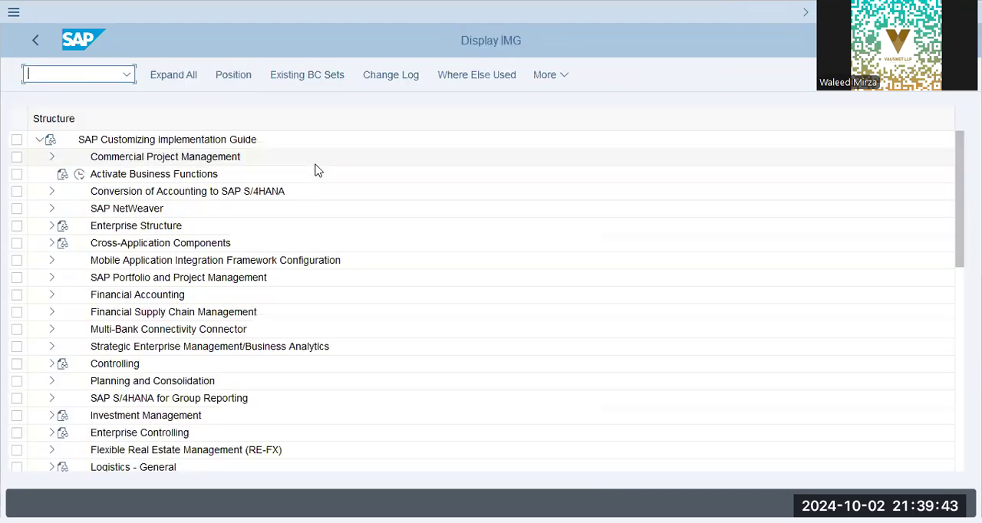
Open the 'Copy, delete, check company code' activity in the Financial Accounting definitions of the Enterprise Structure
{"action": "left_click", "coordinate": [45, 230]}
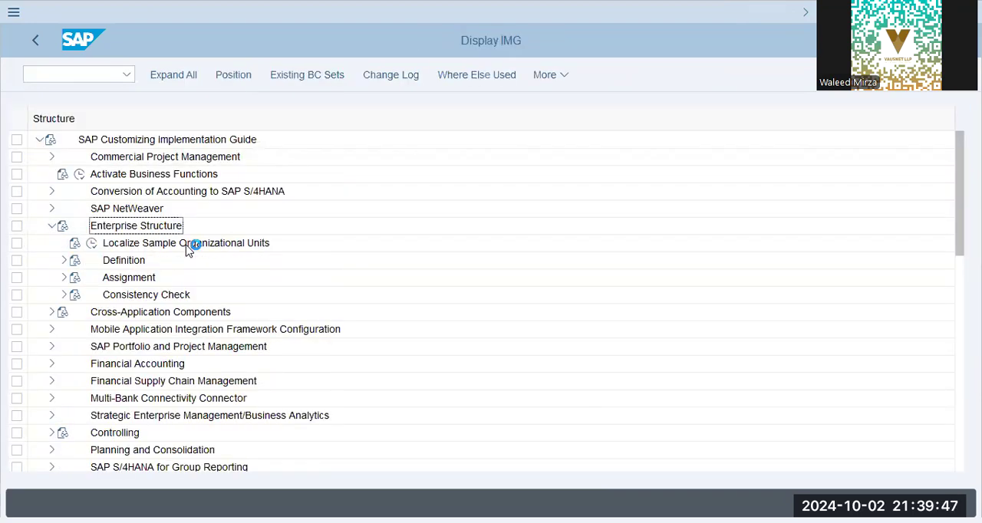
{"action": "left_click", "coordinate": [64, 261]}
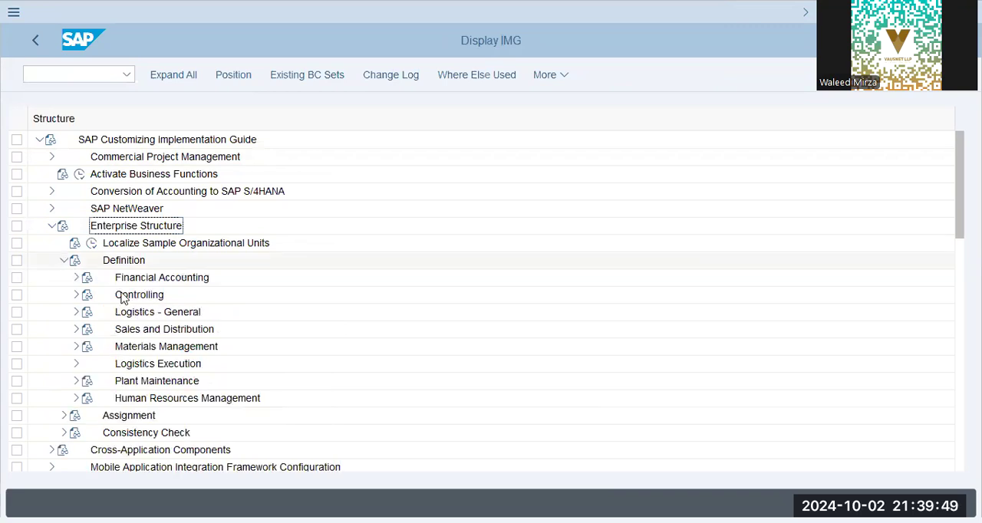
{"action": "left_click", "coordinate": [77, 277]}
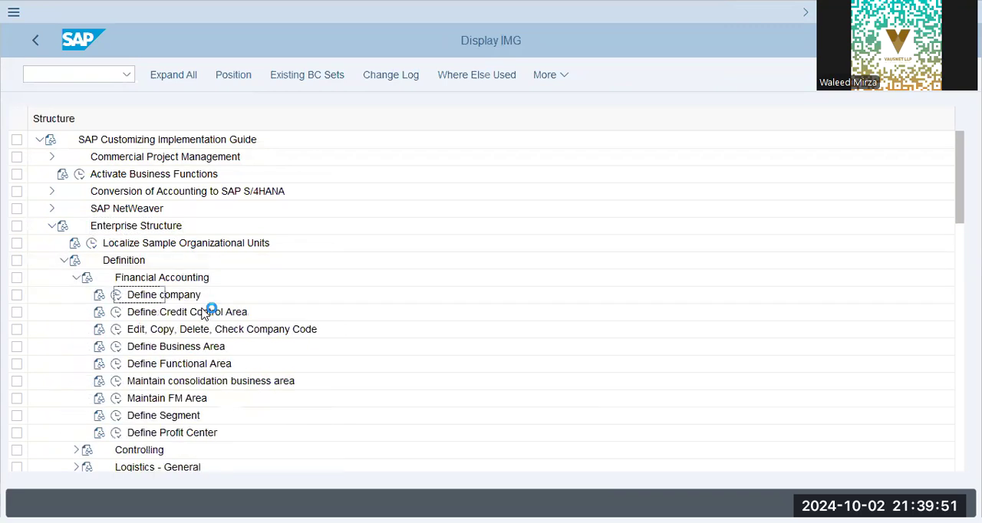
{"action": "left_click", "coordinate": [116, 330]}
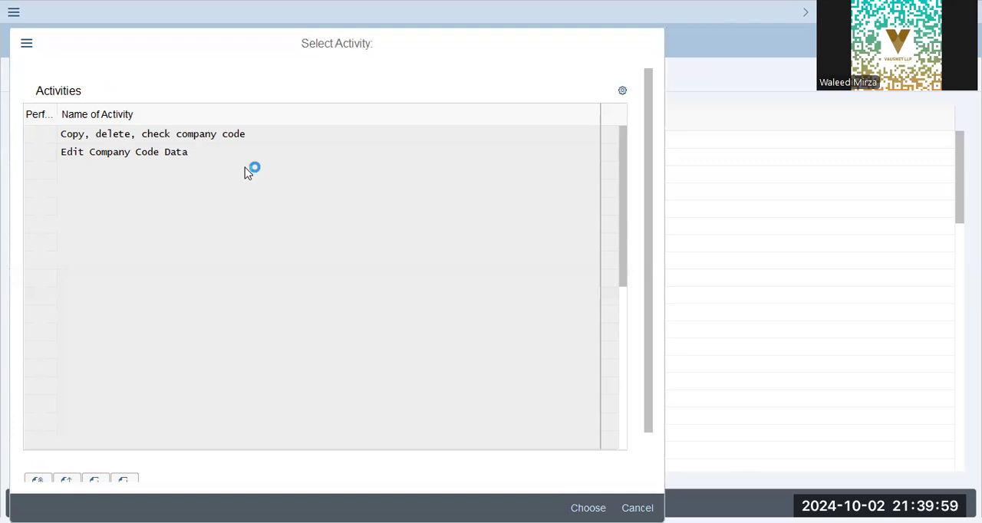
{"action": "key", "text": "Return"}
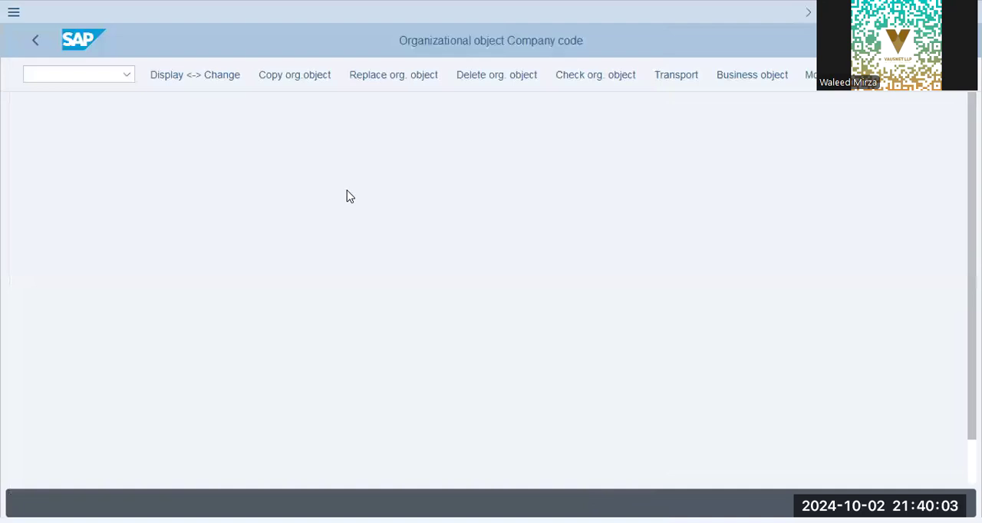
Start copying the company code organizational object from XAP9 to JUKI
{"action": "key", "text": "F6"}
{"action": "type", "text": "ju"}
{"action": "key", "text": "BackSpace"}
{"action": "key", "text": "BackSpace"}
{"action": "type", "text": "xap9"}
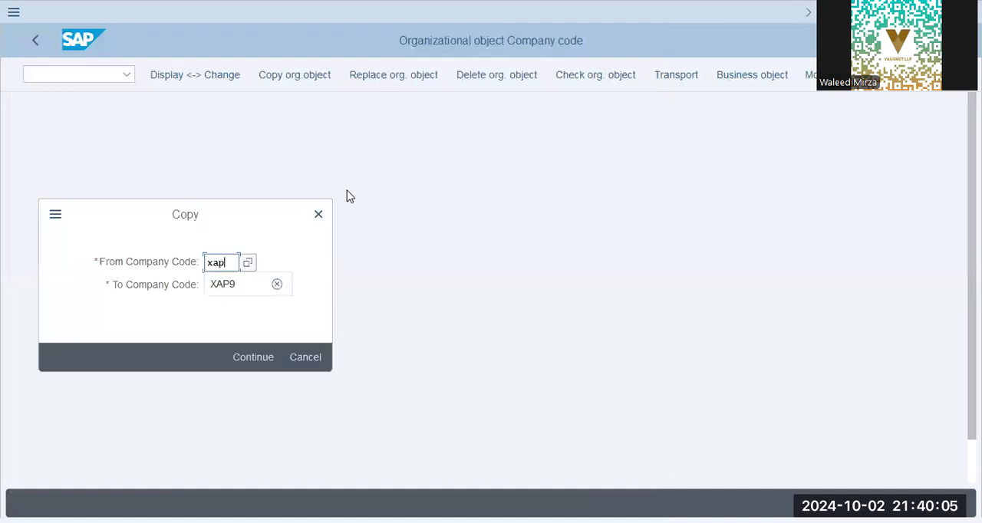
{"action": "key", "text": "Tab"}
{"action": "type", "text": "juki"}
{"action": "key", "text": "Return"}
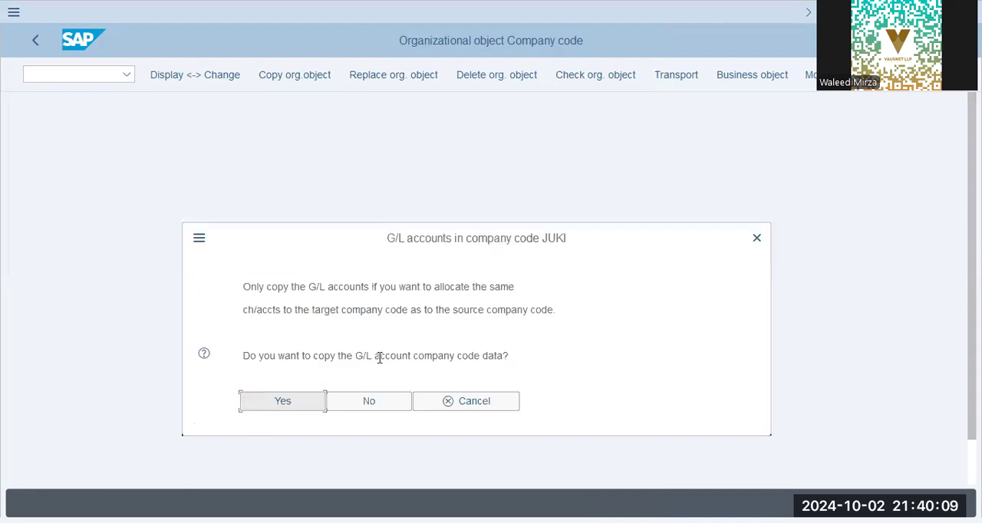
Include the G/L account company code data in the copy, decline a different local currency and acknowledge the information messages
{"action": "left_click", "coordinate": [284, 405]}
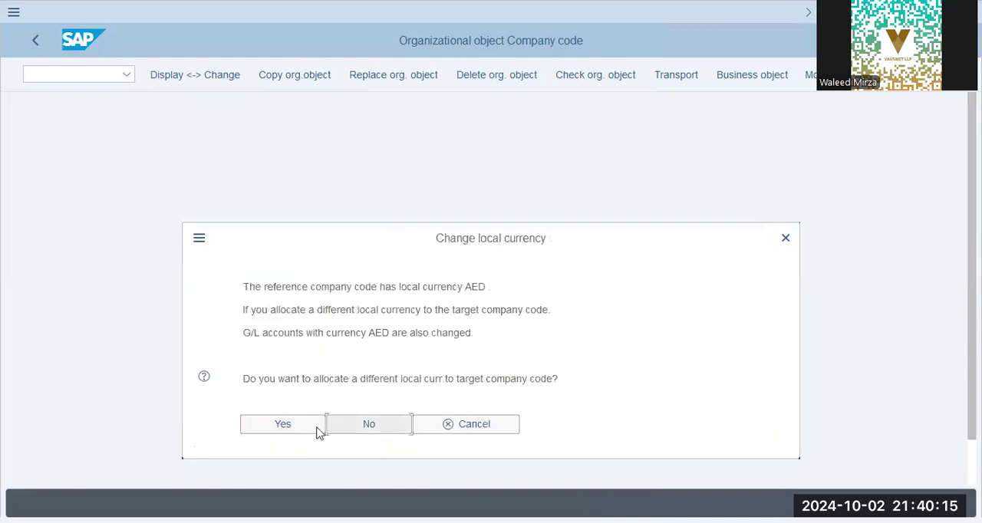
{"action": "left_click", "coordinate": [351, 427]}
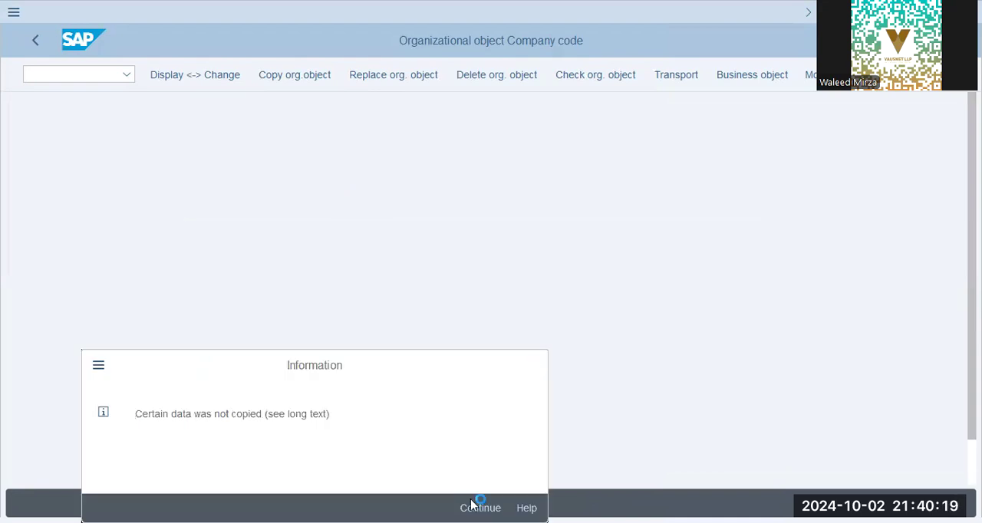
{"action": "left_click", "coordinate": [478, 505]}
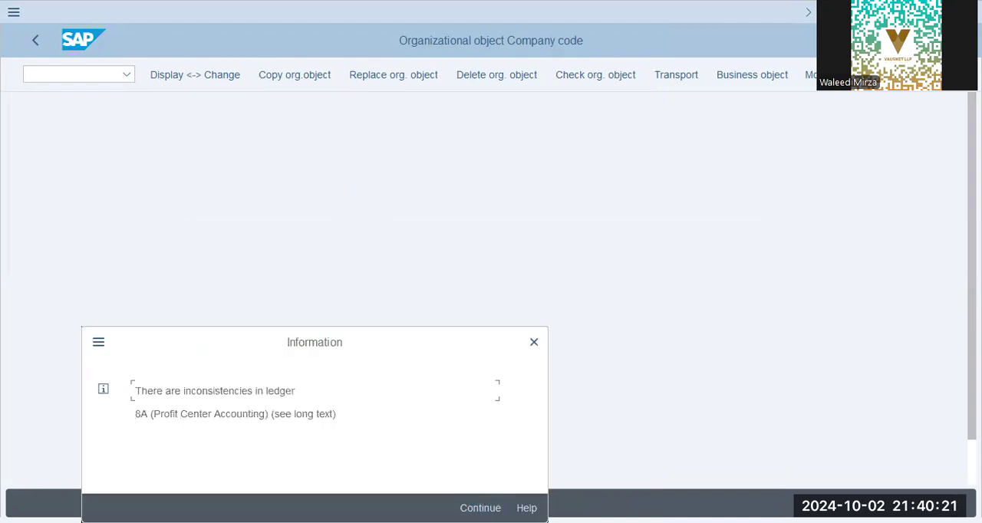
{"action": "left_click", "coordinate": [479, 506]}
{"action": "left_click", "coordinate": [478, 476]}
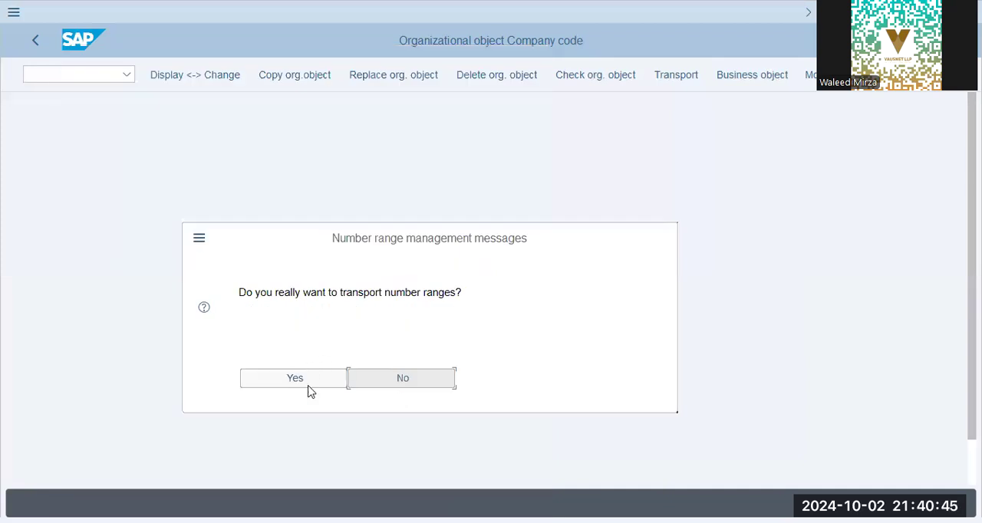
Agree to transport the number ranges and run the company code copy from XAP9 to JUKI
{"action": "left_click", "coordinate": [310, 386]}
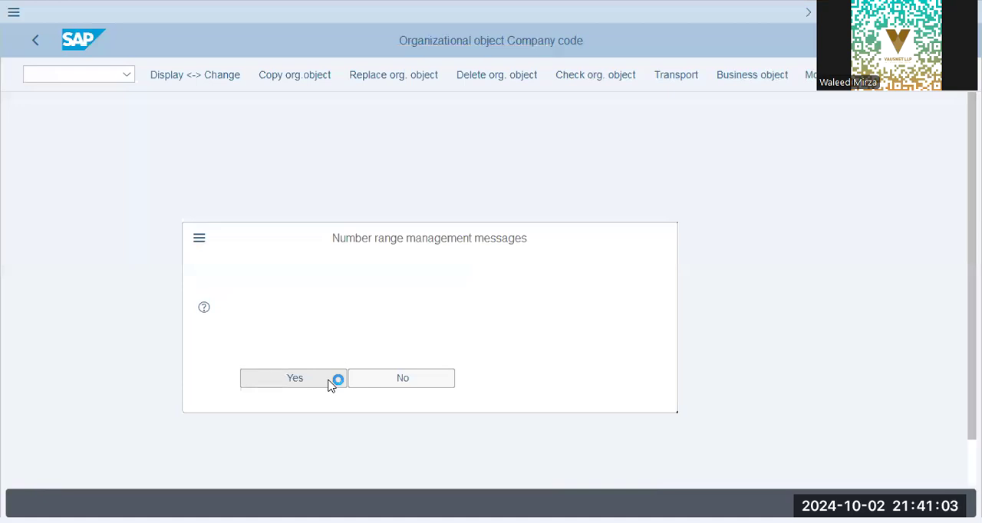
{"action": "left_click", "coordinate": [325, 309]}
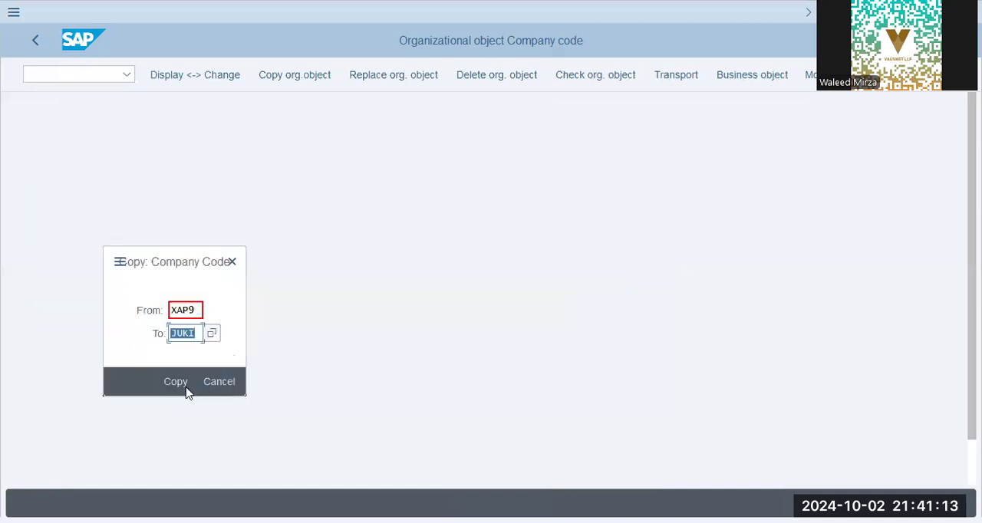
{"action": "left_click", "coordinate": [186, 389]}
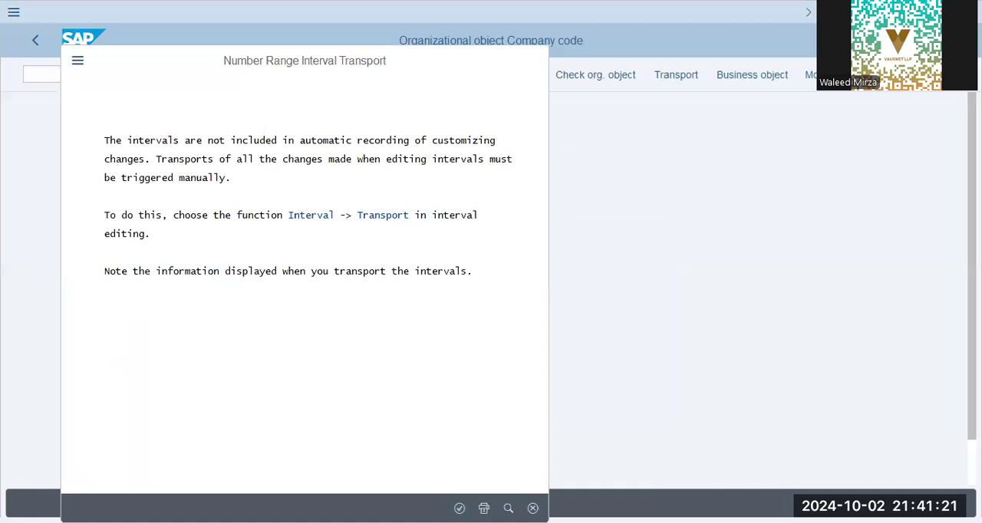
Acknowledge the number range notices, agree to transport the intervals and finish the company code copy
{"action": "left_click", "coordinate": [459, 508]}
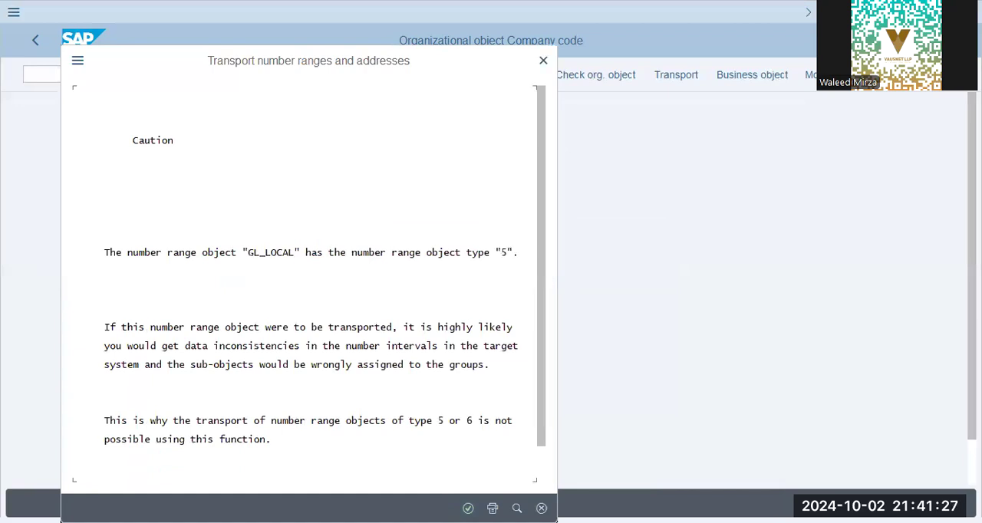
{"action": "key", "text": "Return"}
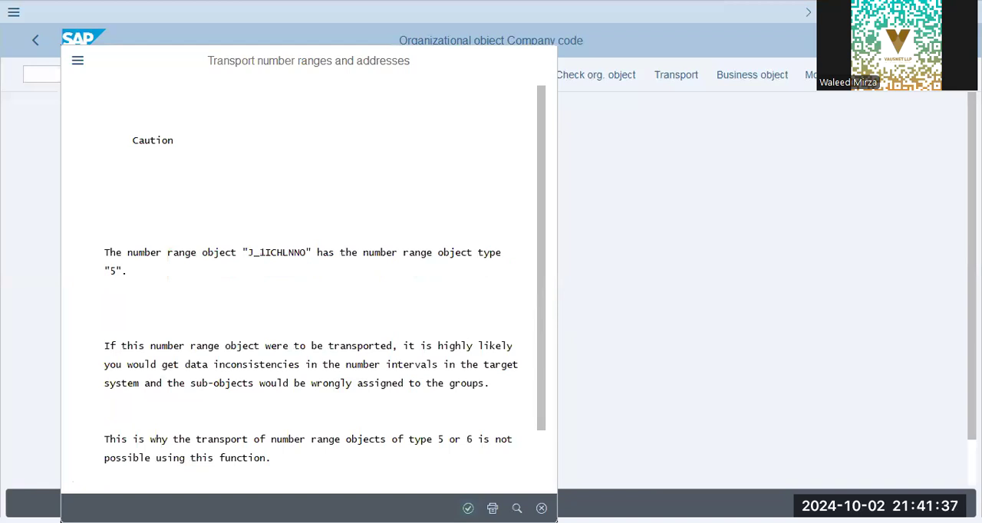
{"action": "key", "text": "Return"}
{"action": "left_click", "coordinate": [296, 489]}
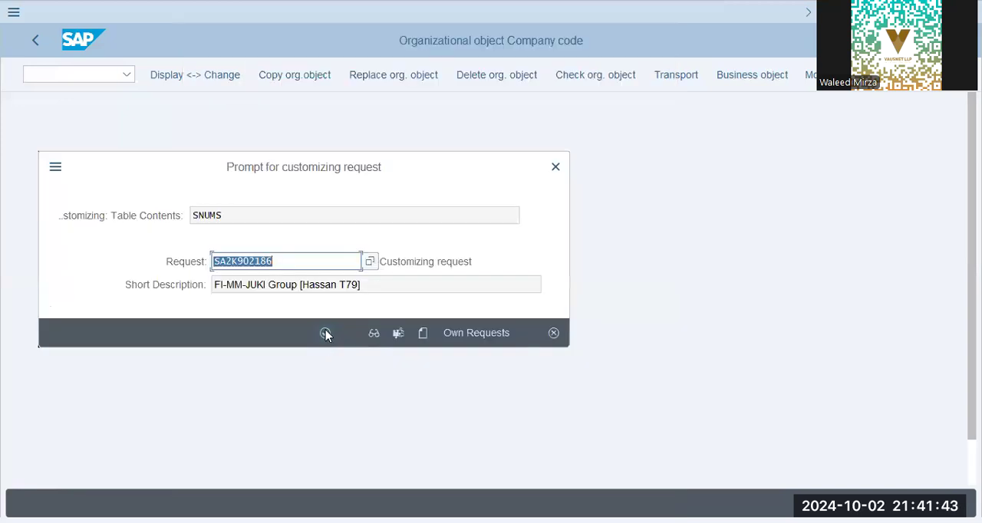
{"action": "left_click", "coordinate": [325, 333]}
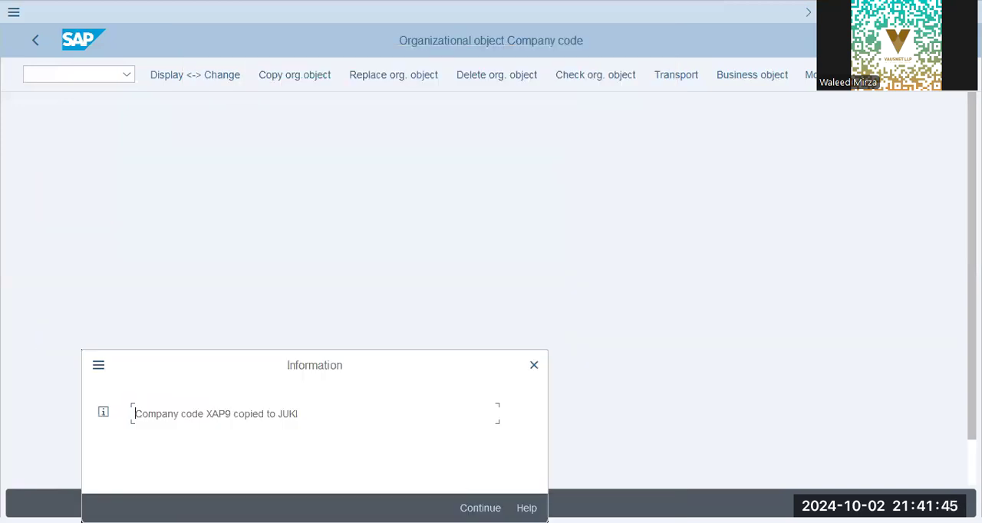
{"action": "key", "text": "Return"}
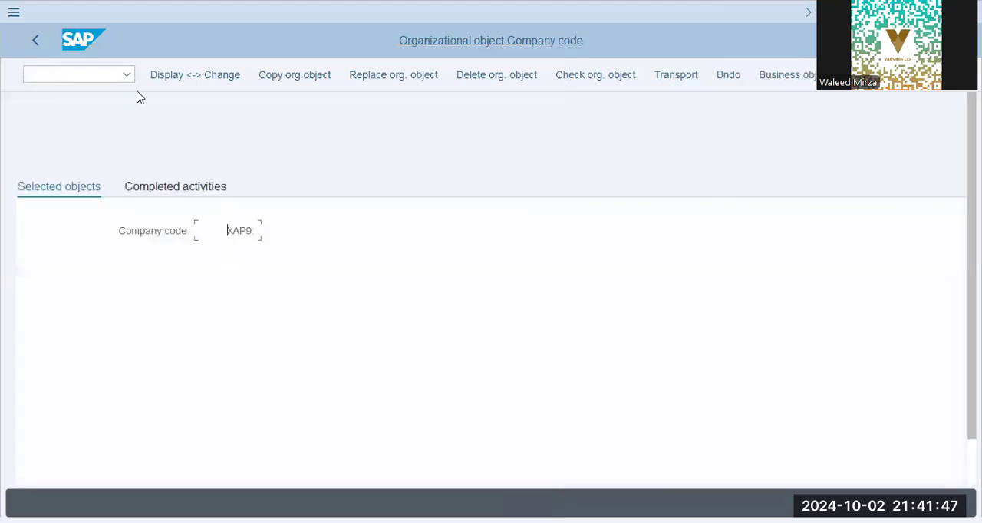
Go to the 'Edit Company Code Data' activity and locate company code JUKI
{"action": "left_click", "coordinate": [43, 38]}
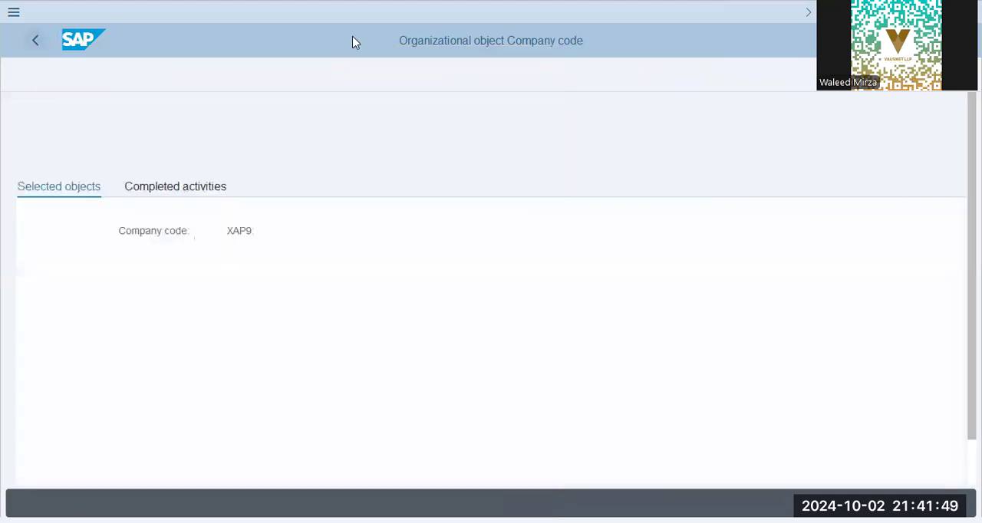
{"action": "double_click", "coordinate": [183, 151]}
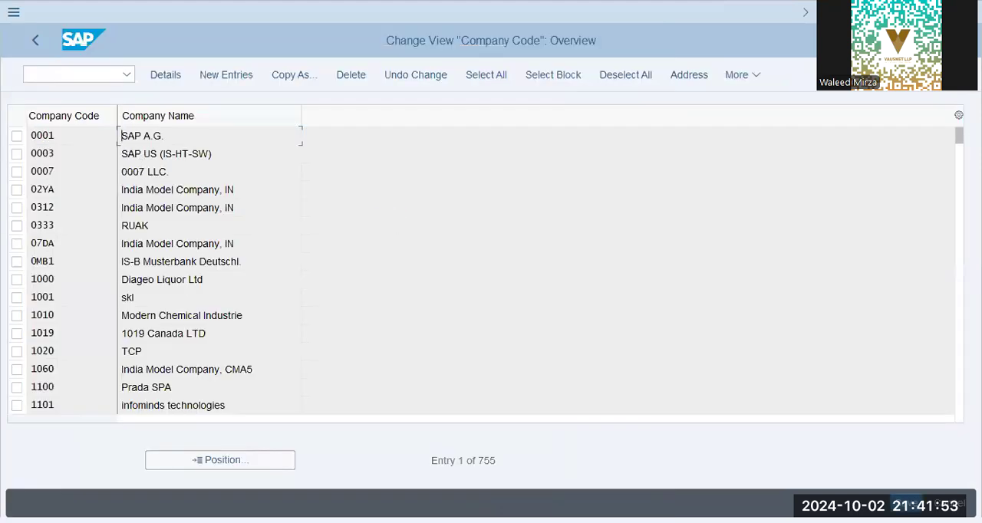
{"action": "left_click", "coordinate": [231, 464]}
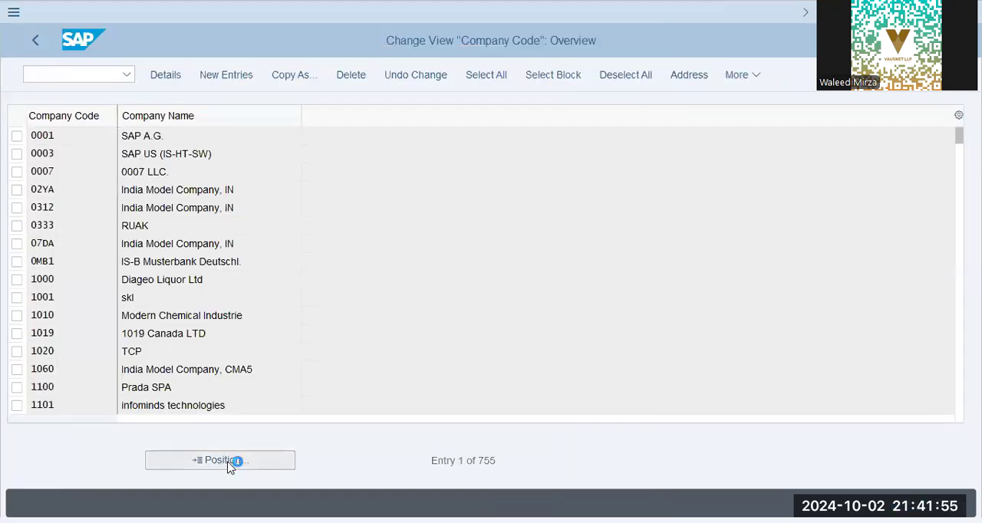
{"action": "type", "text": "juki"}
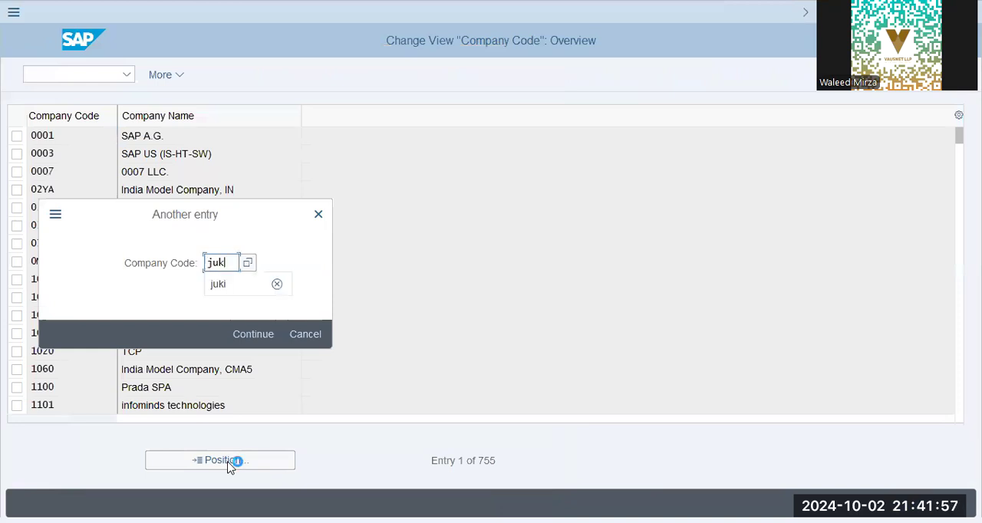
{"action": "key", "text": "Return"}
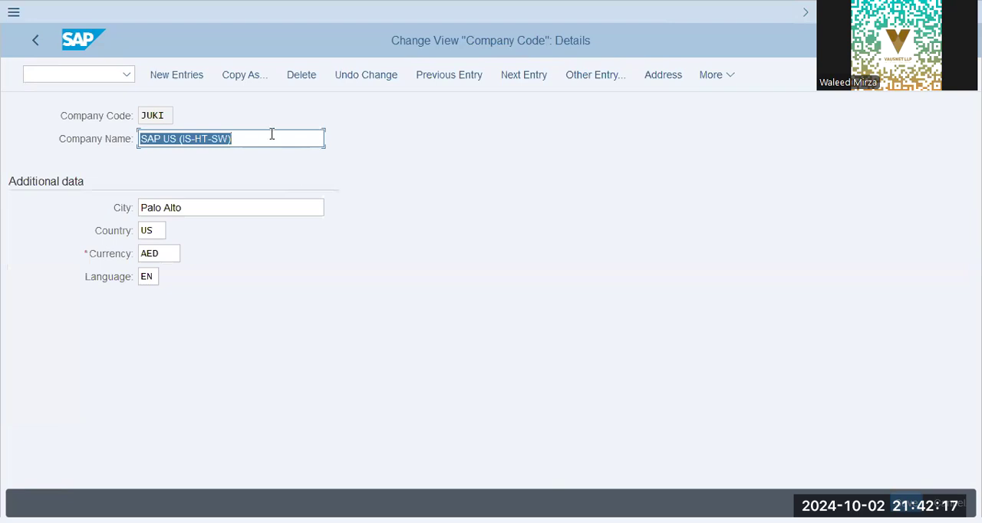
Set the JUKI company name to 'JUKI Group (Dubai', the city to Dubai and the country to AE
{"action": "type", "text": "JUKI "}
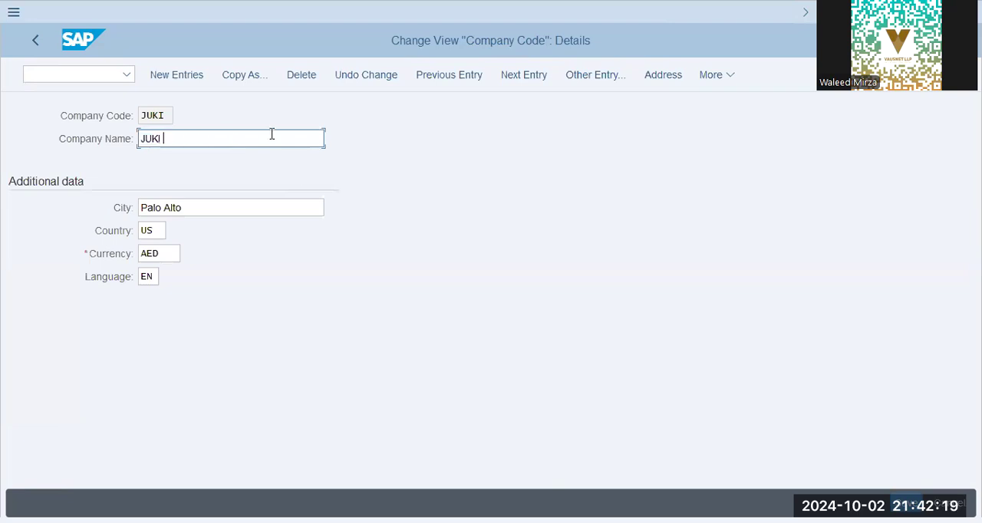
{"action": "type", "text": "Group (Dubai"}
{"action": "key", "text": "Tab"}
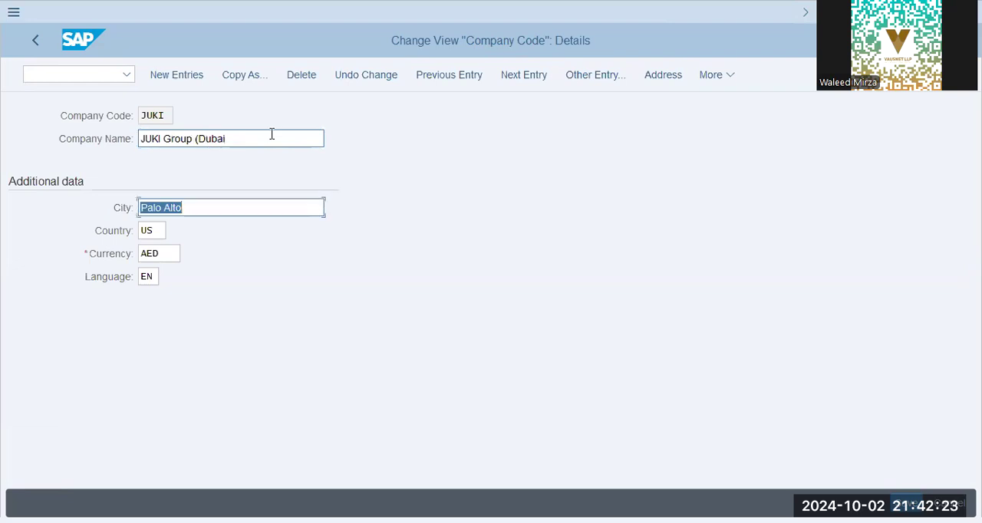
{"action": "type", "text": "Dubai"}
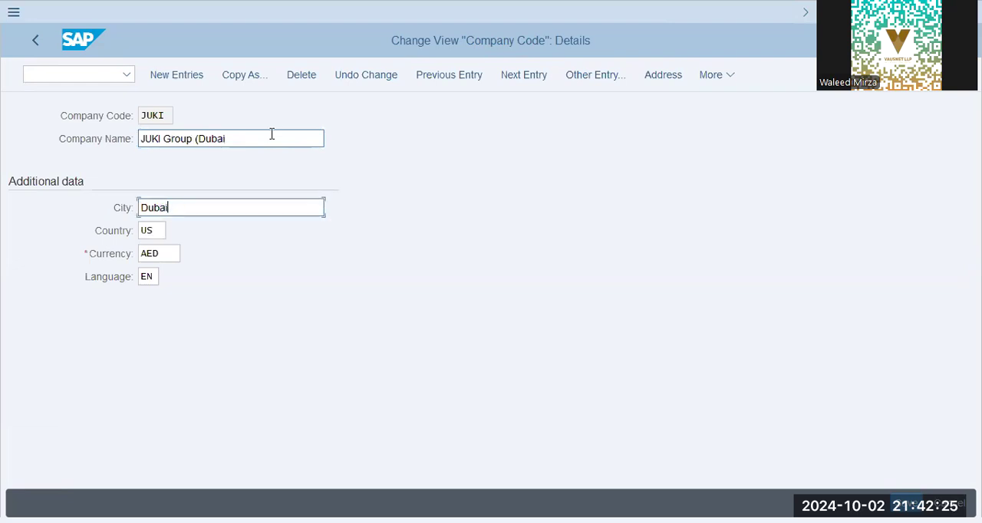
{"action": "key", "text": "Tab"}
{"action": "type", "text": "ae"}
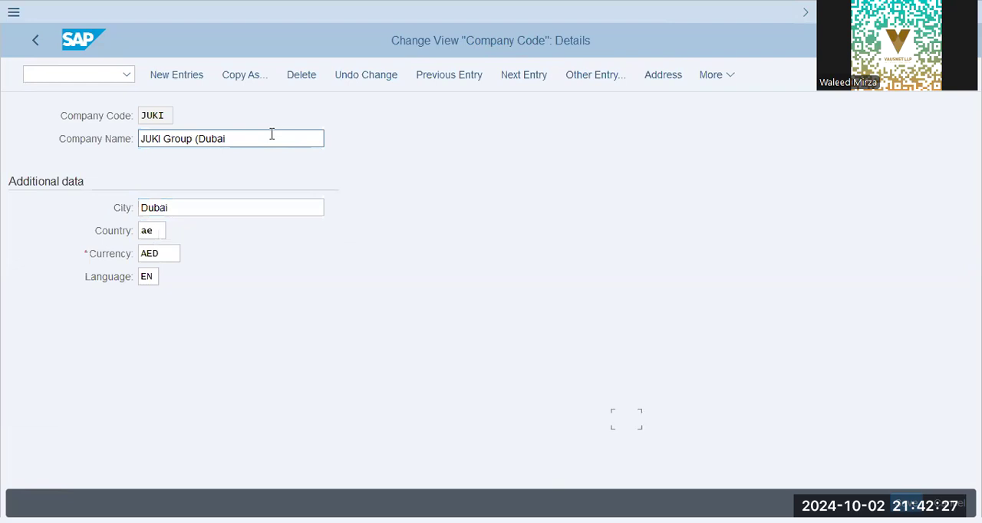
{"action": "left_click", "coordinate": [169, 255]}
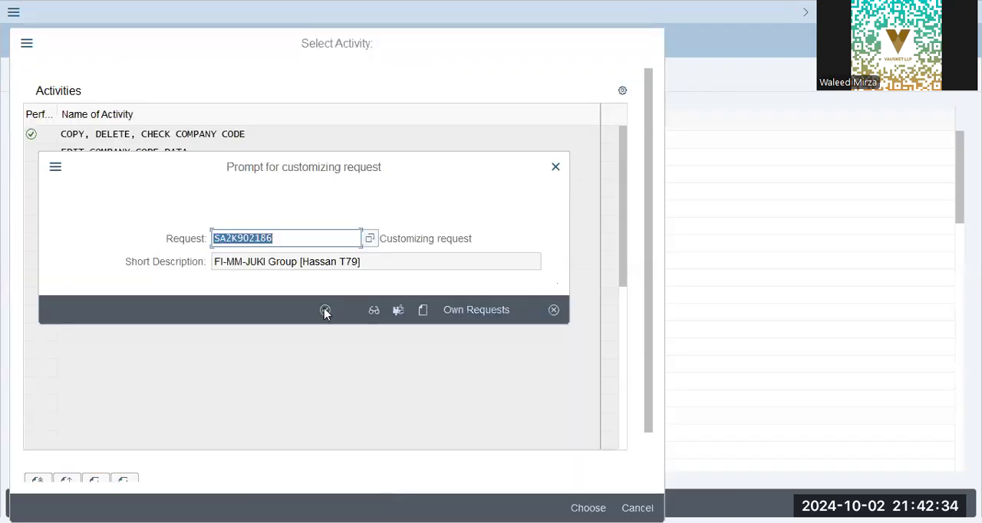
Save the company code data to the proposed customizing request and return to the IMG structure
{"action": "left_click", "coordinate": [325, 310]}
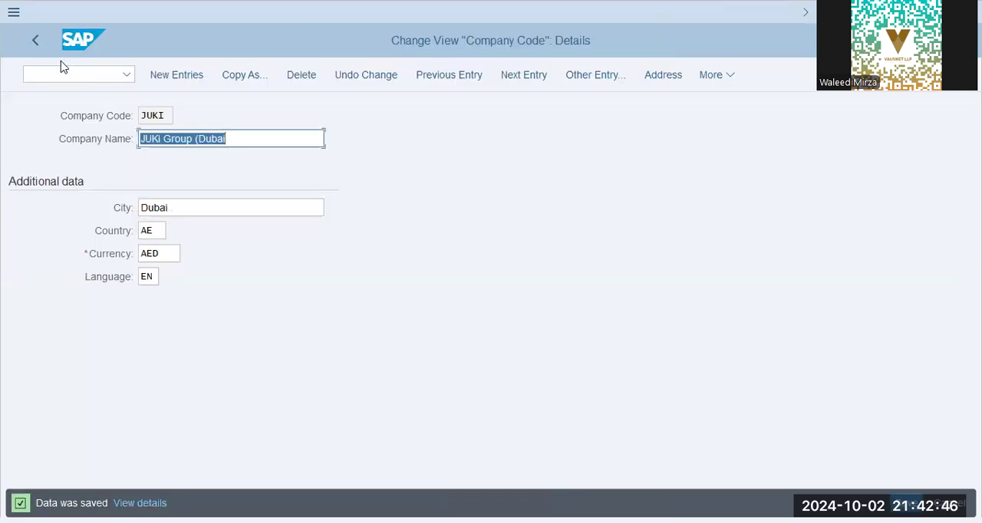
{"action": "left_click", "coordinate": [44, 42]}
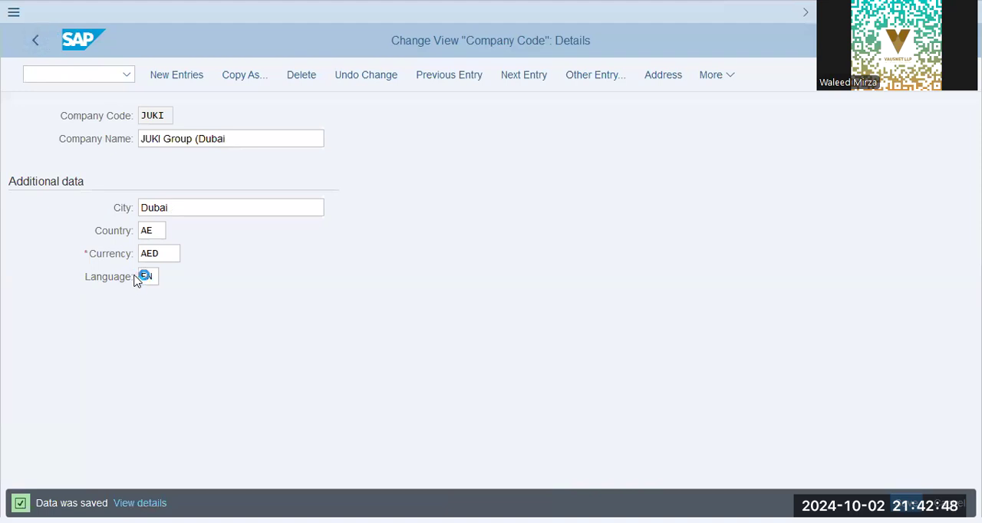
{"action": "left_click", "coordinate": [32, 44]}
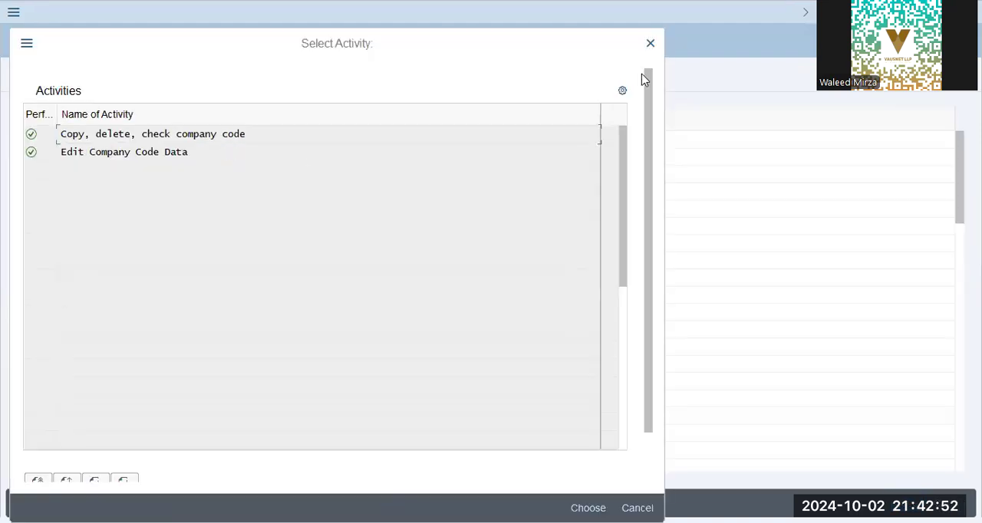
{"action": "left_click", "coordinate": [649, 44]}
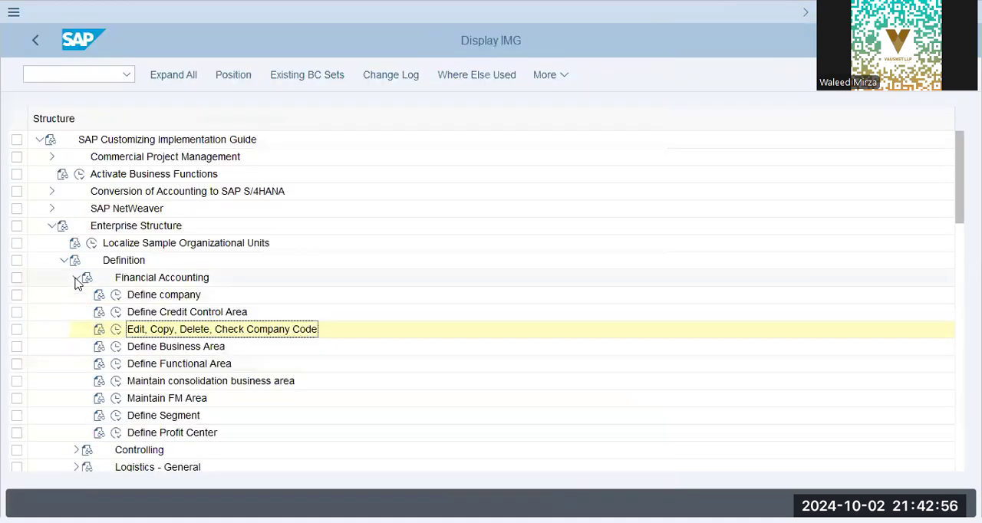
Open the 'Copy, delete, check plant' activity from the Logistics - General definitions of the enterprise structure
{"action": "left_click", "coordinate": [76, 278]}
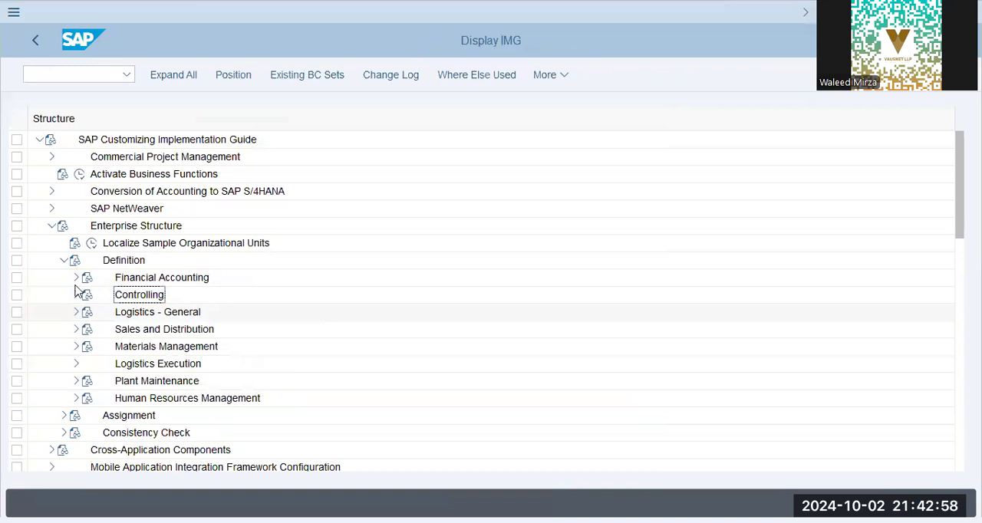
{"action": "left_click", "coordinate": [76, 313]}
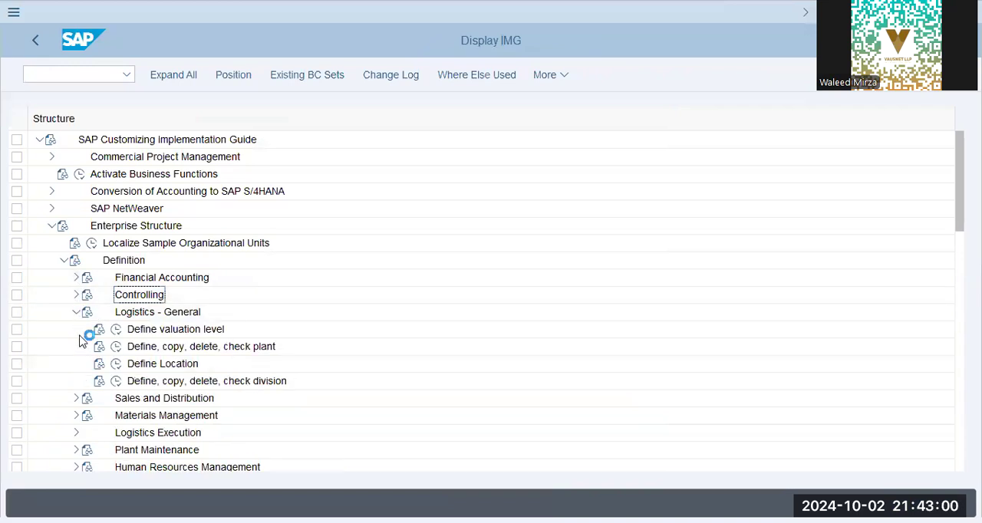
{"action": "left_click", "coordinate": [117, 346]}
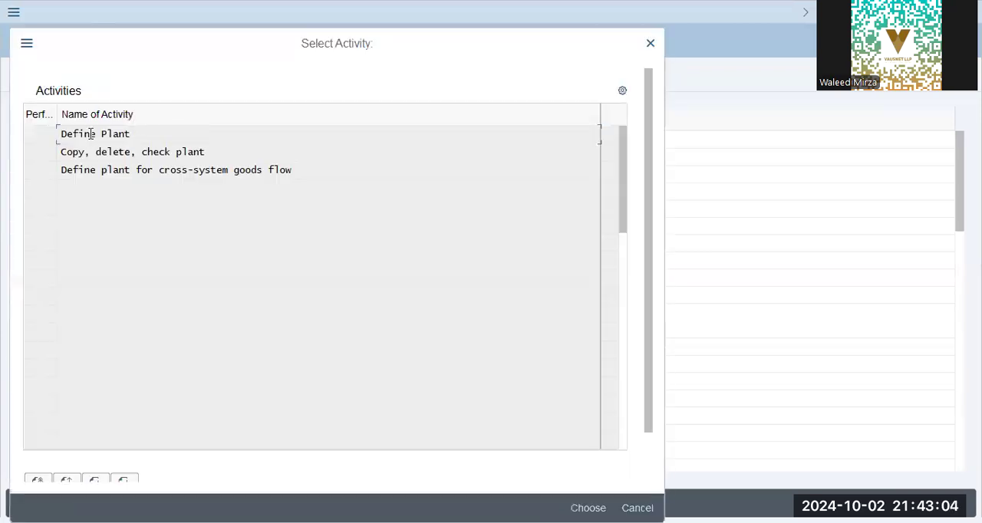
{"action": "double_click", "coordinate": [139, 153]}
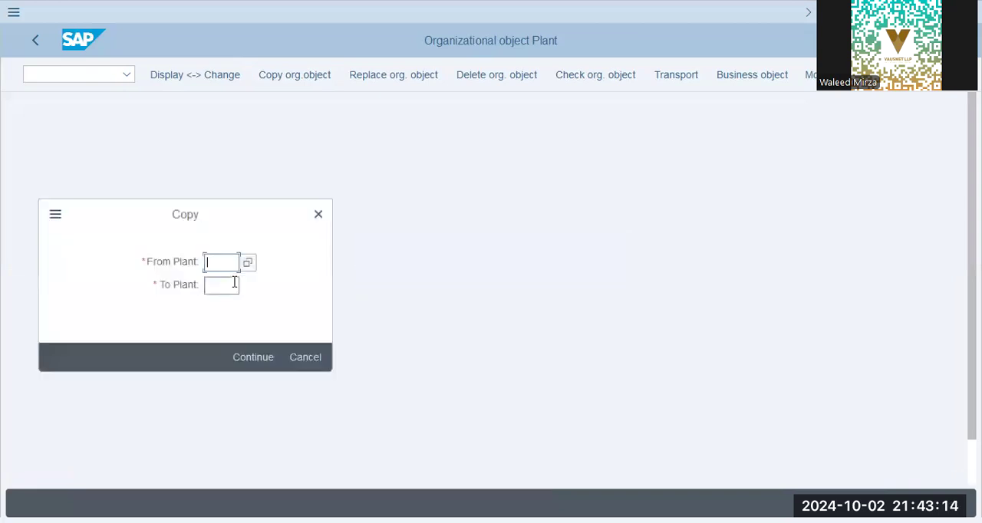
Copy plant XAP9 to the new plant JUKI
{"action": "type", "text": "xap9"}
{"action": "key", "text": "Tab"}
{"action": "type", "text": "juki"}
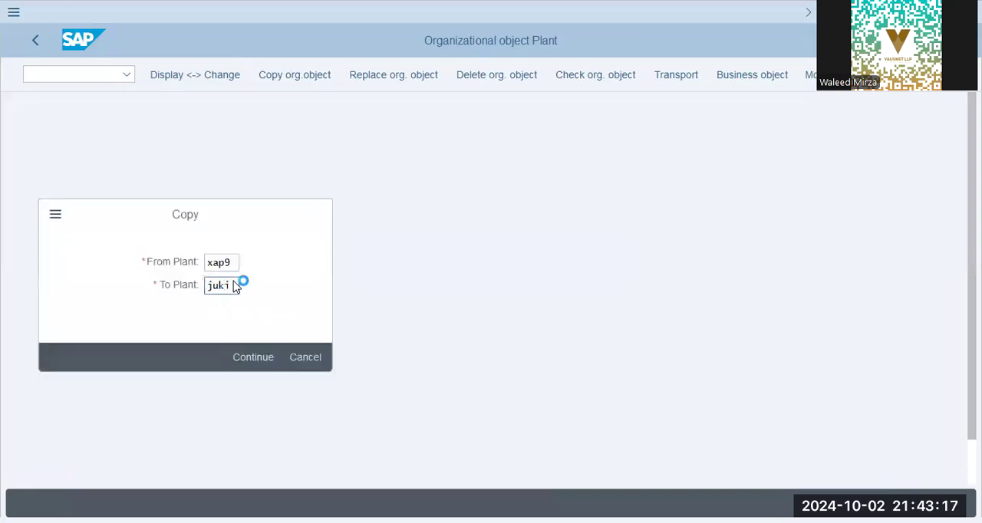
{"action": "key", "text": "Return"}
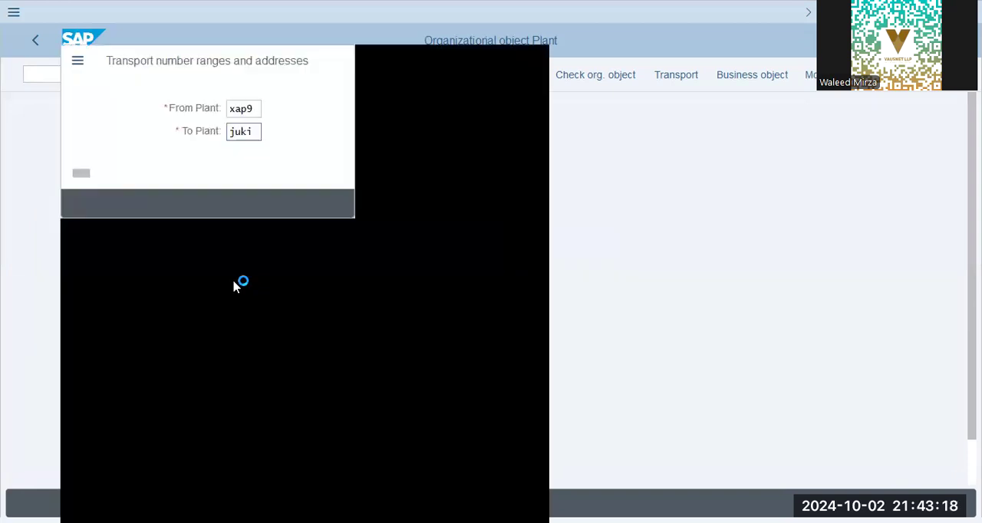
Acknowledge the transport notices, agree to transport number ranges in the proposed customizing request, and finish the plant copy, returning to the plant activities
{"action": "key", "text": "Return"}
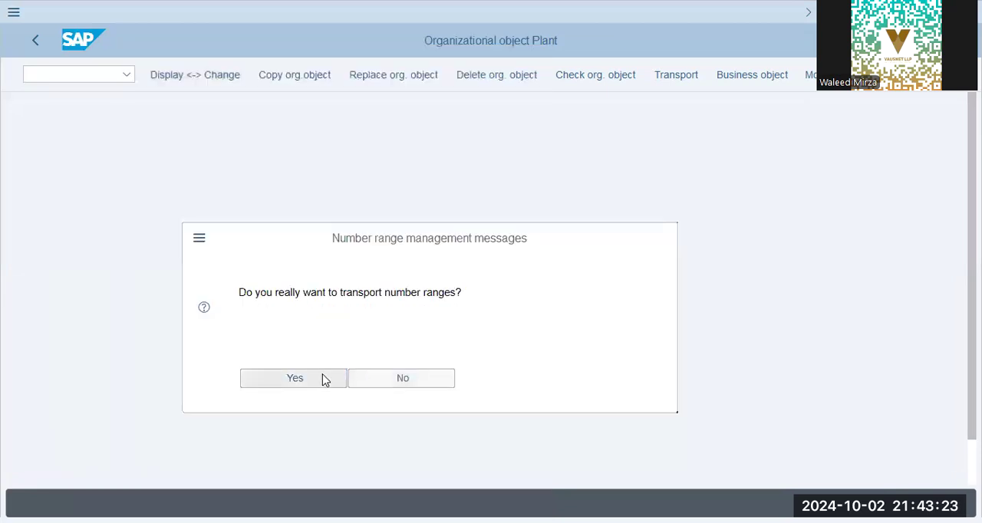
{"action": "left_click", "coordinate": [323, 380]}
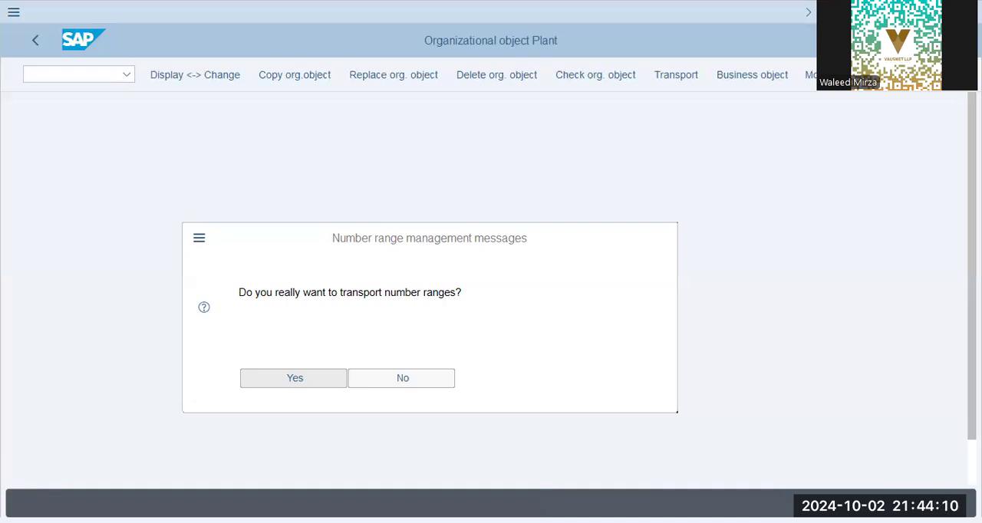
{"action": "key", "text": "Return"}
{"action": "left_click", "coordinate": [324, 310]}
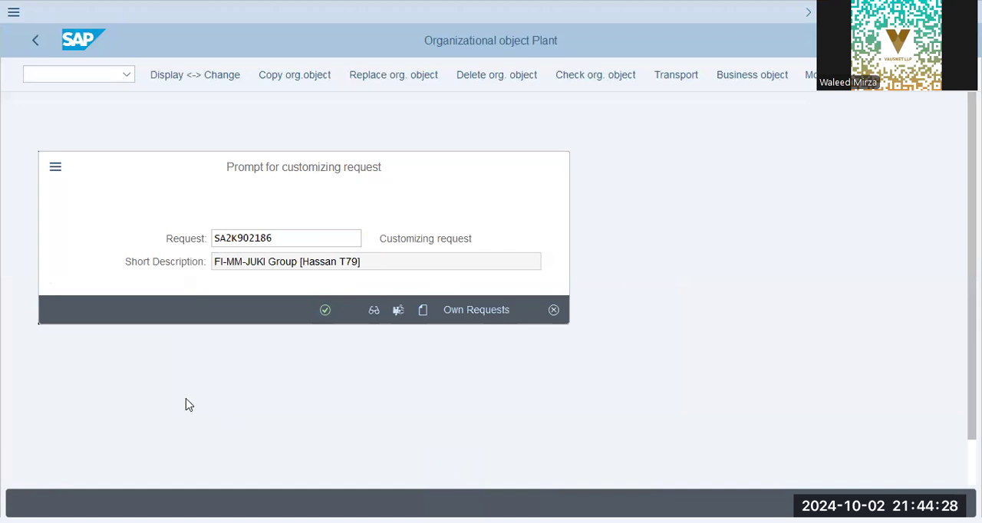
{"action": "left_click", "coordinate": [172, 376]}
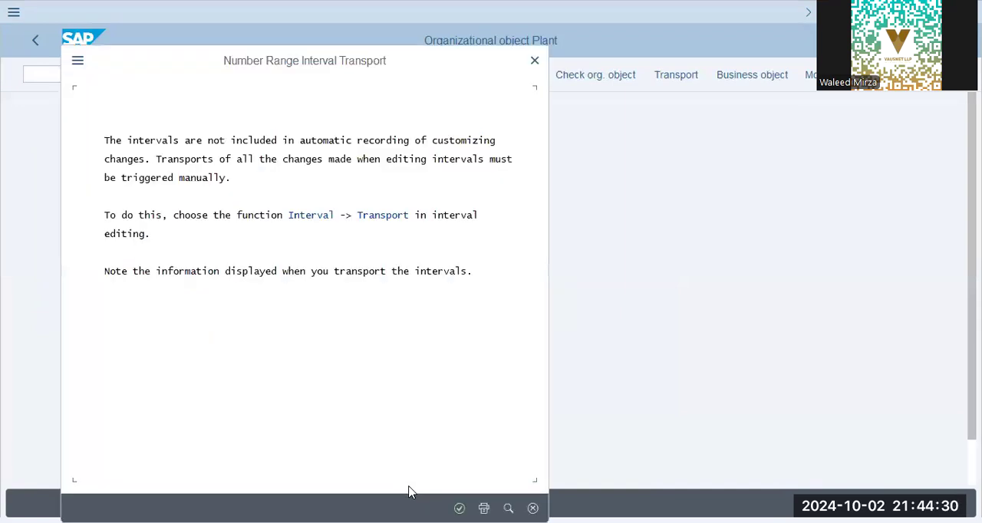
{"action": "key", "text": "Return"}
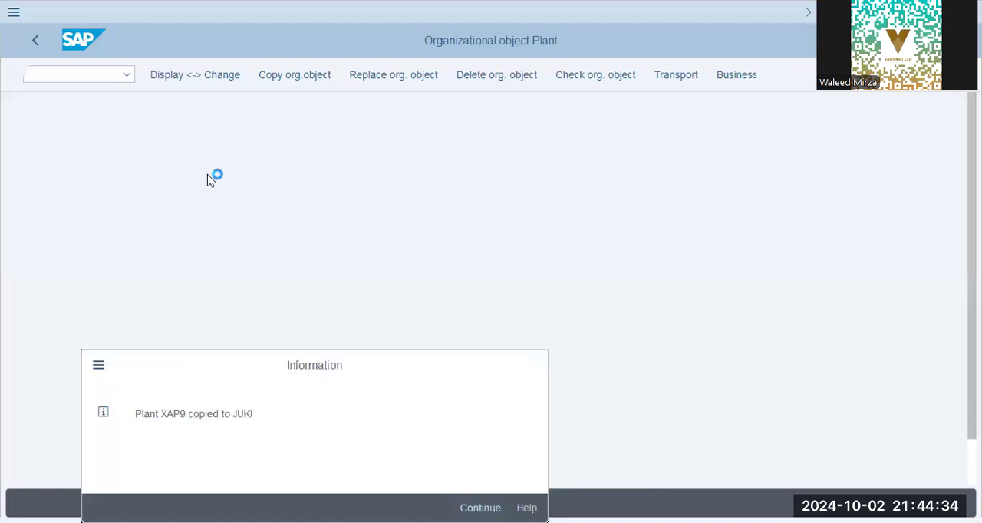
{"action": "key", "text": "Return"}
{"action": "left_click", "coordinate": [39, 41]}
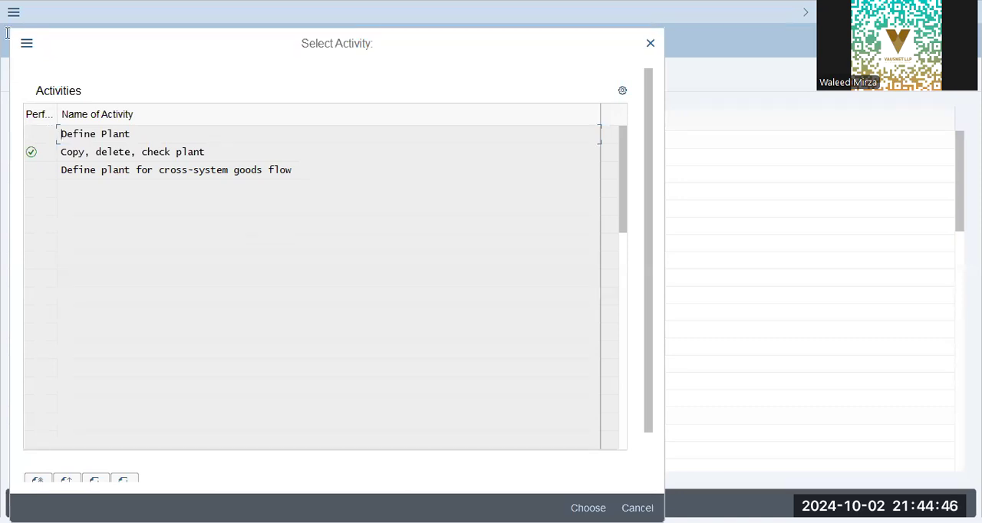
Go to the 'Define Plant' activity, locate plant JUKI and open its details
{"action": "double_click", "coordinate": [112, 139]}
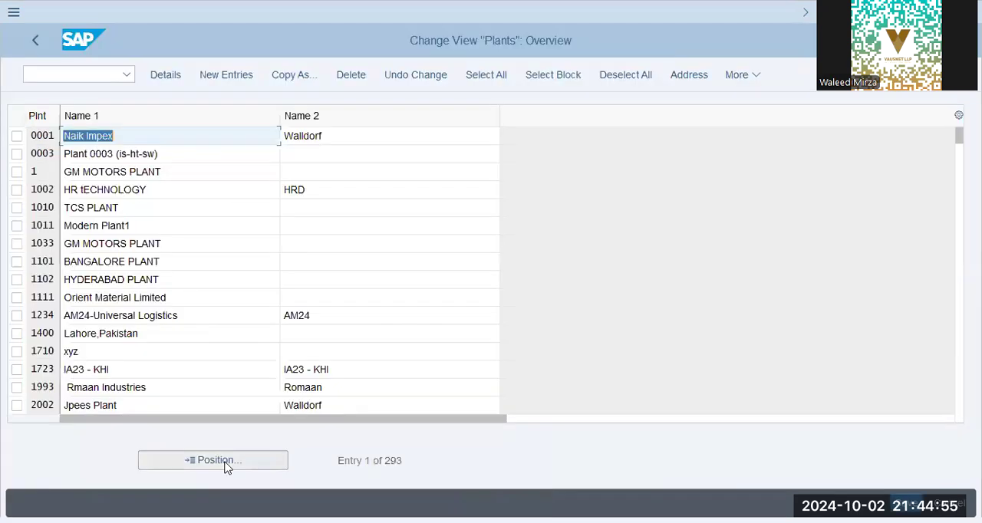
{"action": "left_click", "coordinate": [227, 463]}
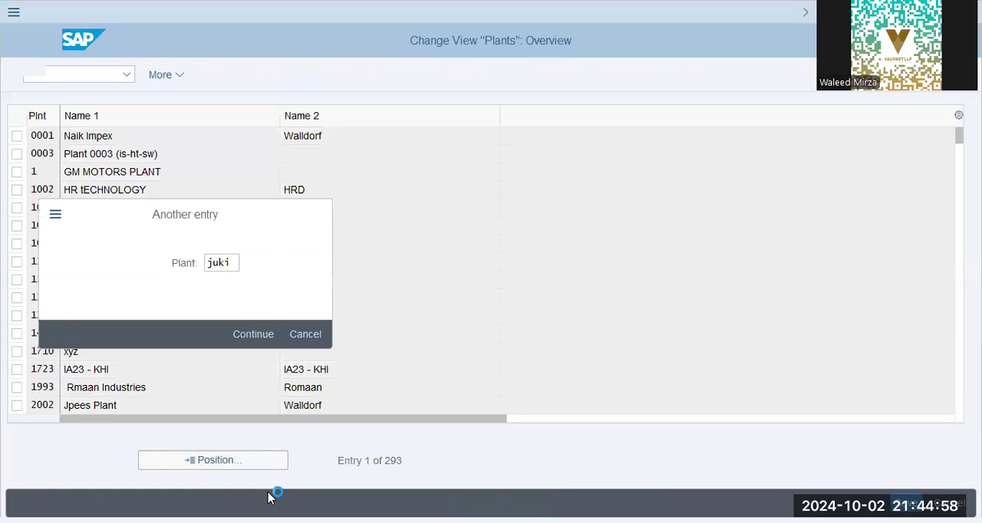
{"action": "key", "text": "Return"}
{"action": "left_click", "coordinate": [177, 137]}
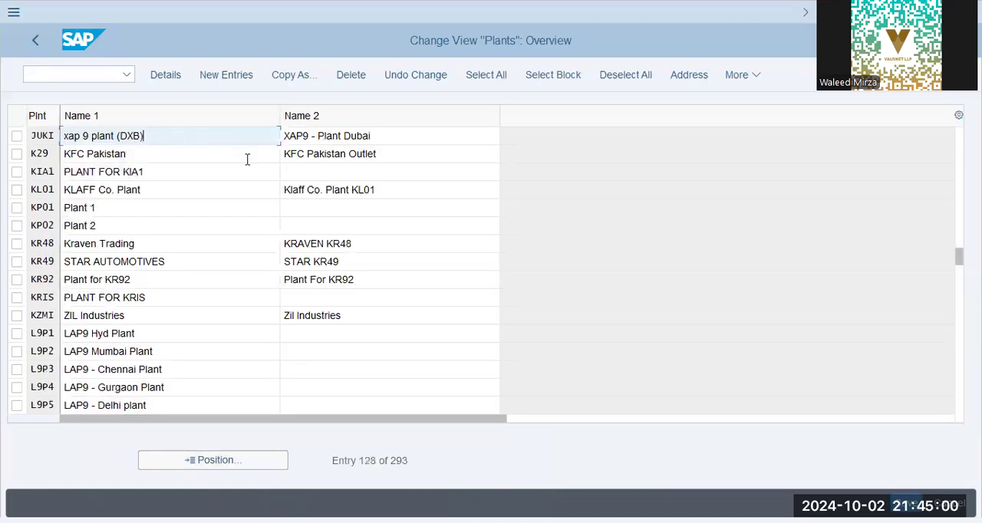
{"action": "left_click", "coordinate": [235, 163]}
{"action": "double_click", "coordinate": [112, 133]}
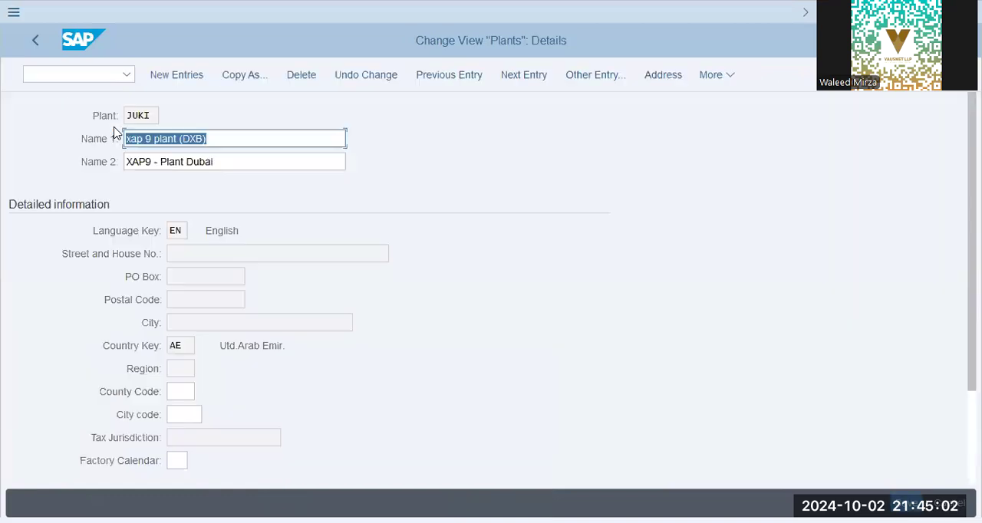
Set the JUKI plant's Name 1 to 'JUKI Plant - Dubai' and Name 2 to 'Juki Plant - Dubai'
{"action": "type", "text": "JU"}
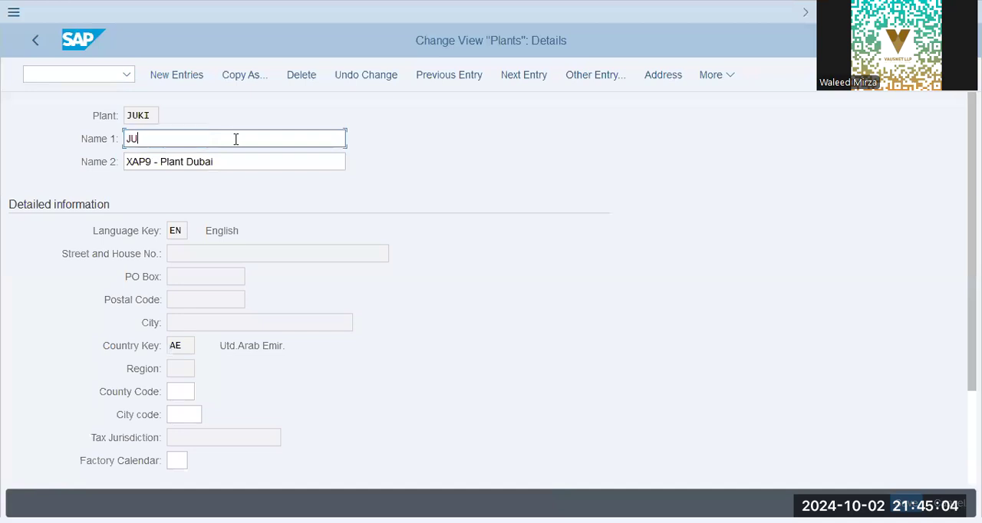
{"action": "type", "text": "KI Plant - Dubai"}
{"action": "key", "text": "Tab"}
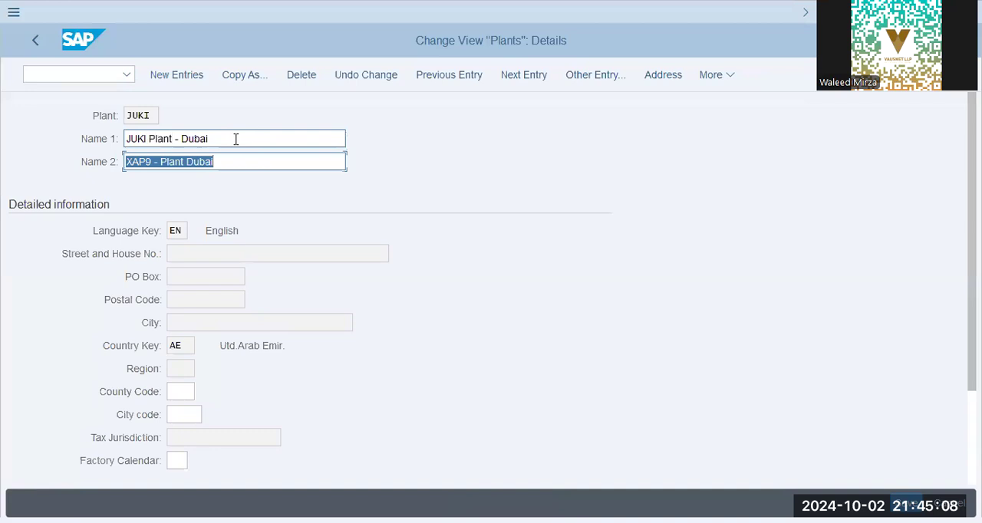
{"action": "type", "text": "Juki Plant -"}
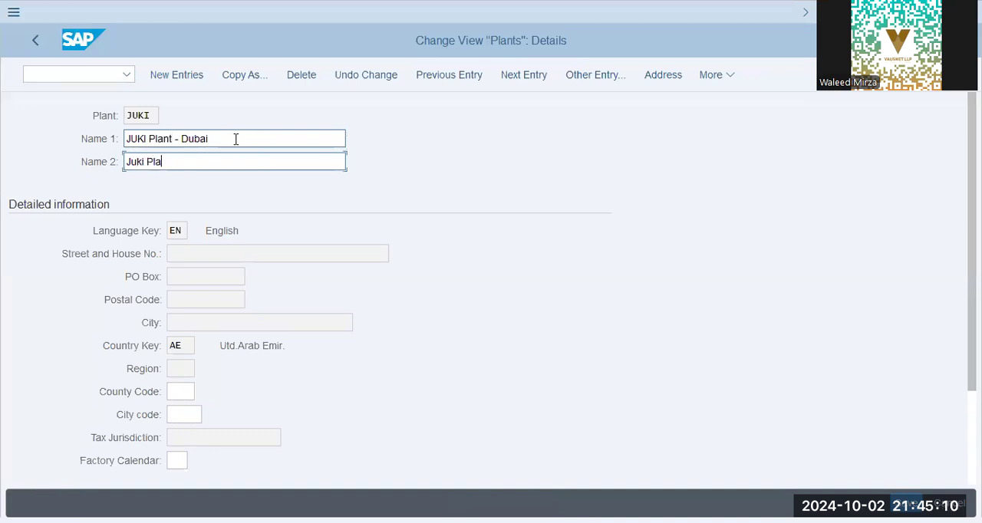
{"action": "type", "text": " Dubai"}
Save the plant data to the proposed customizing request and return to the plant activity selection
{"action": "left_click", "coordinate": [907, 504]}
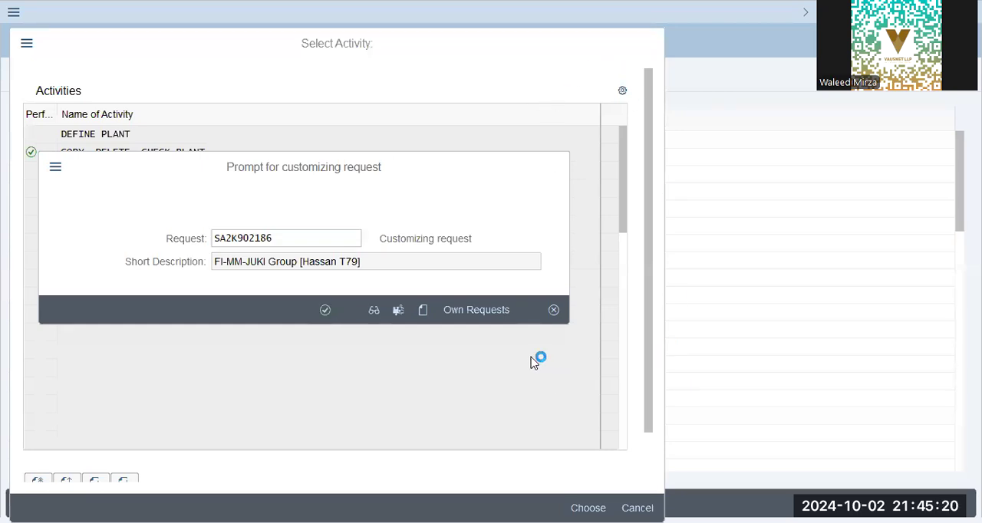
{"action": "key", "text": "Return"}
{"action": "left_click", "coordinate": [33, 45]}
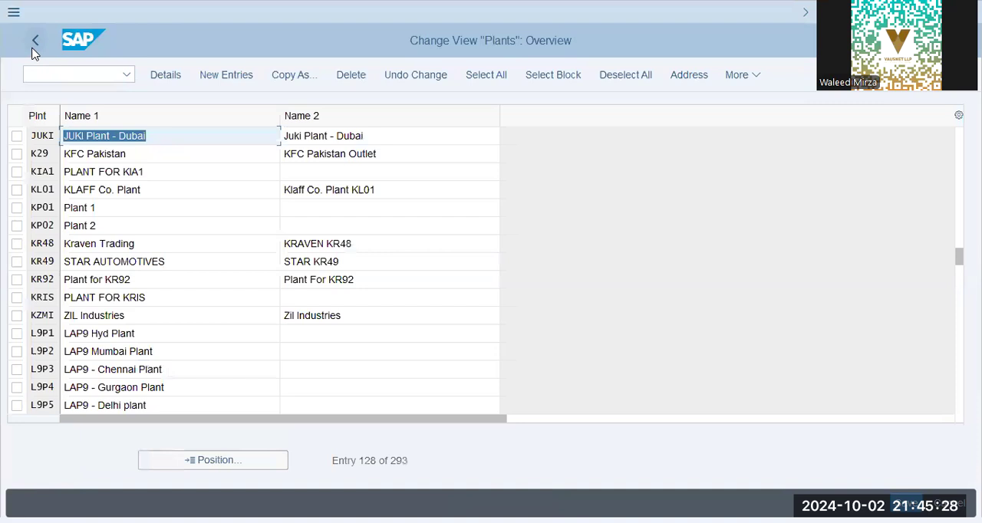
{"action": "left_click", "coordinate": [35, 43]}
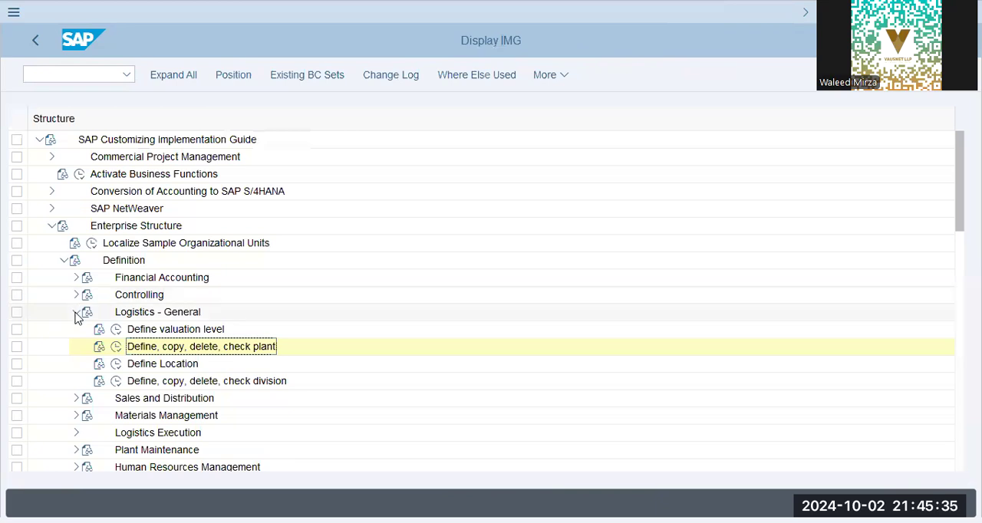
Open 'Assign Company Code to Chart of Accounts' in the G/L account preparations under General Ledger Accounting master data
{"action": "left_click", "coordinate": [76, 312]}
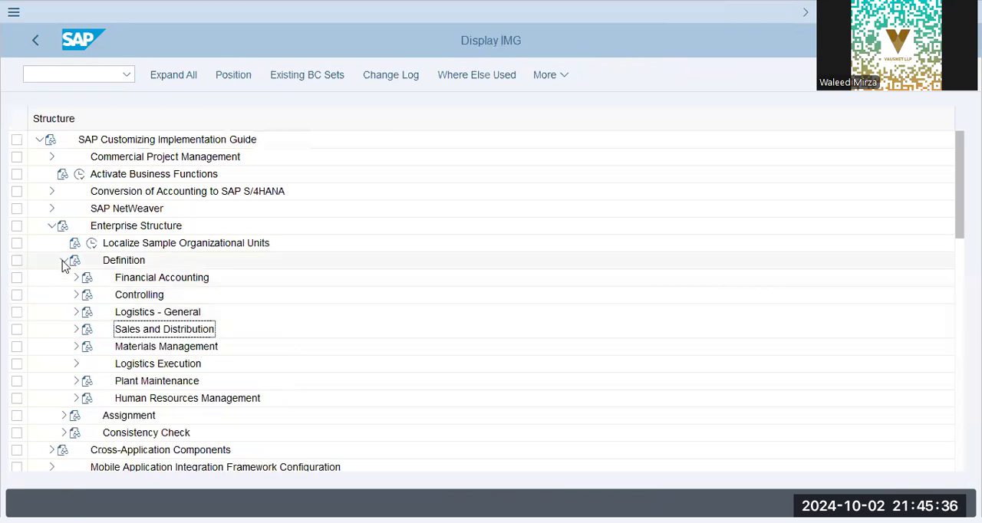
{"action": "left_click", "coordinate": [64, 261]}
{"action": "left_click", "coordinate": [49, 365]}
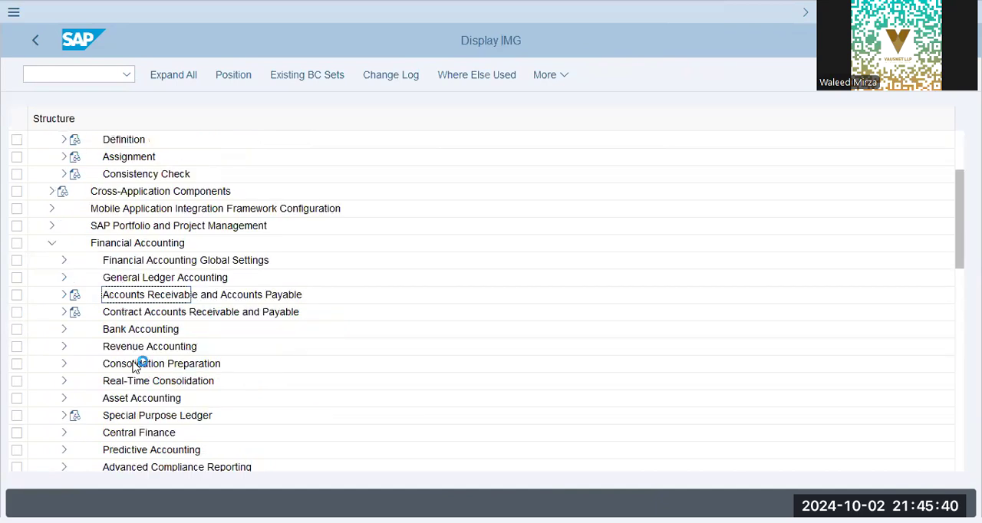
{"action": "left_click", "coordinate": [65, 261]}
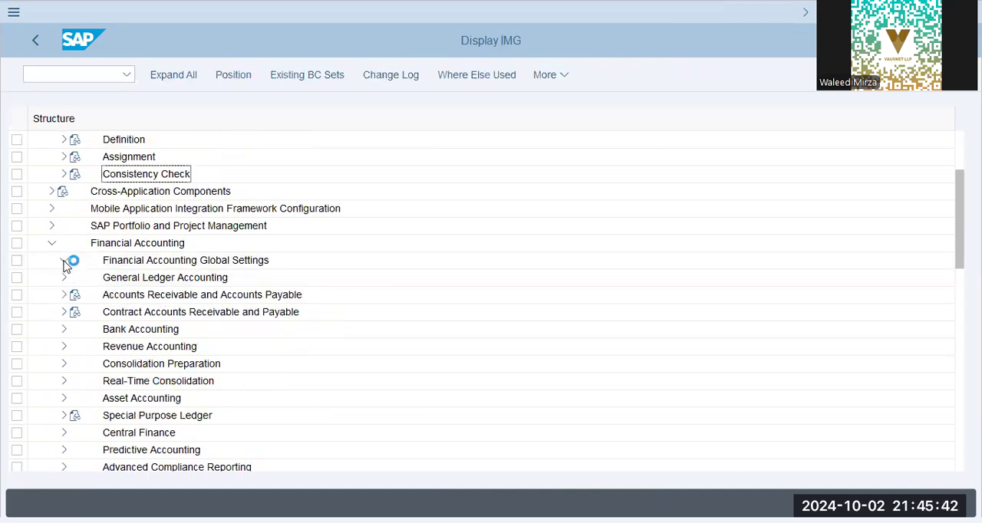
{"action": "left_click", "coordinate": [64, 209]}
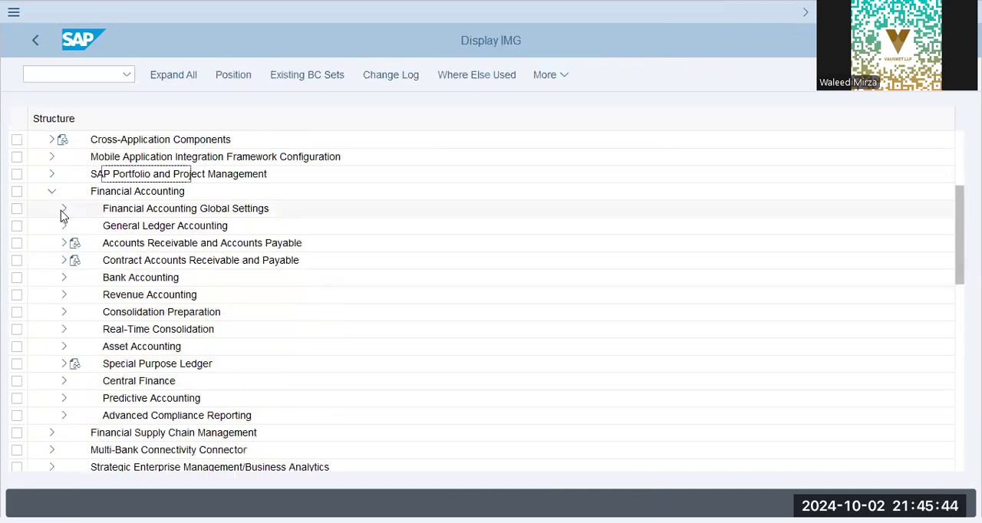
{"action": "left_click", "coordinate": [64, 226]}
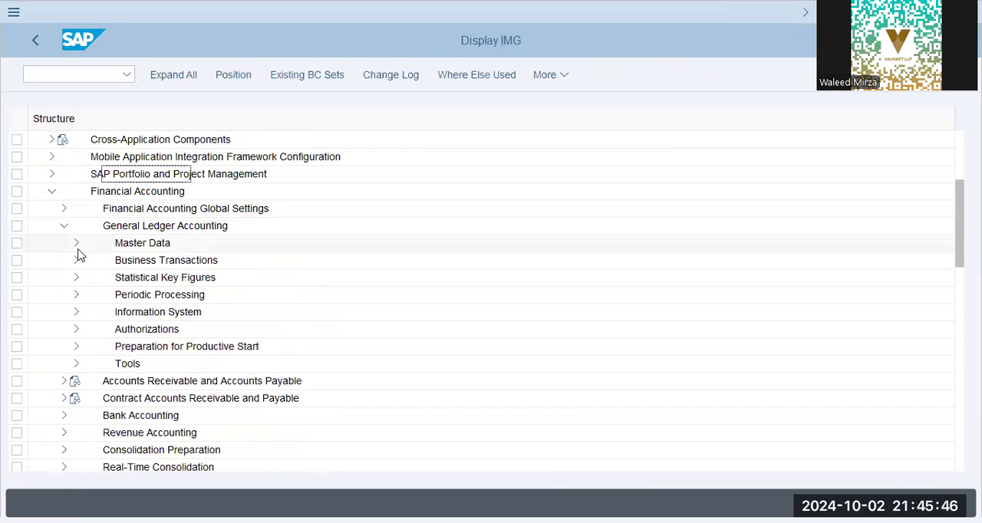
{"action": "left_click", "coordinate": [76, 244]}
{"action": "left_click", "coordinate": [88, 261]}
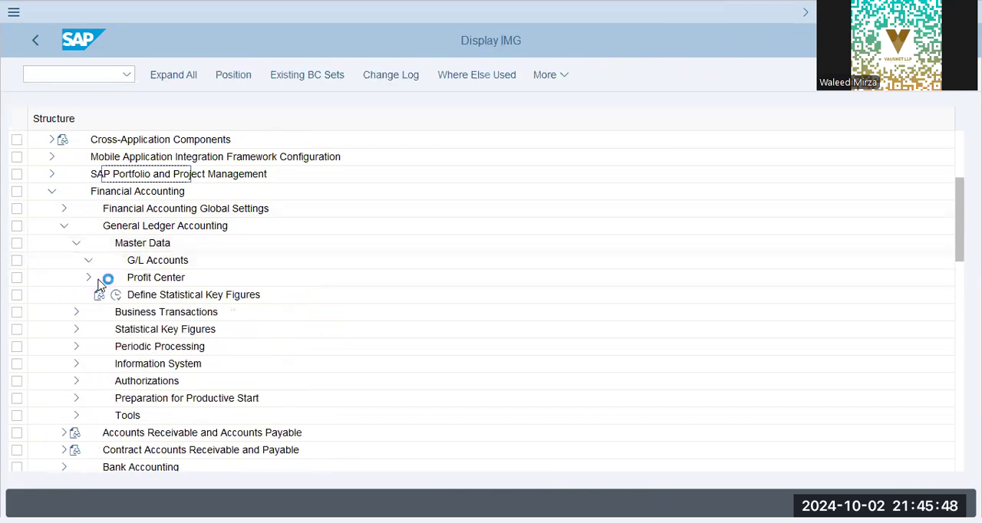
{"action": "left_click", "coordinate": [101, 278]}
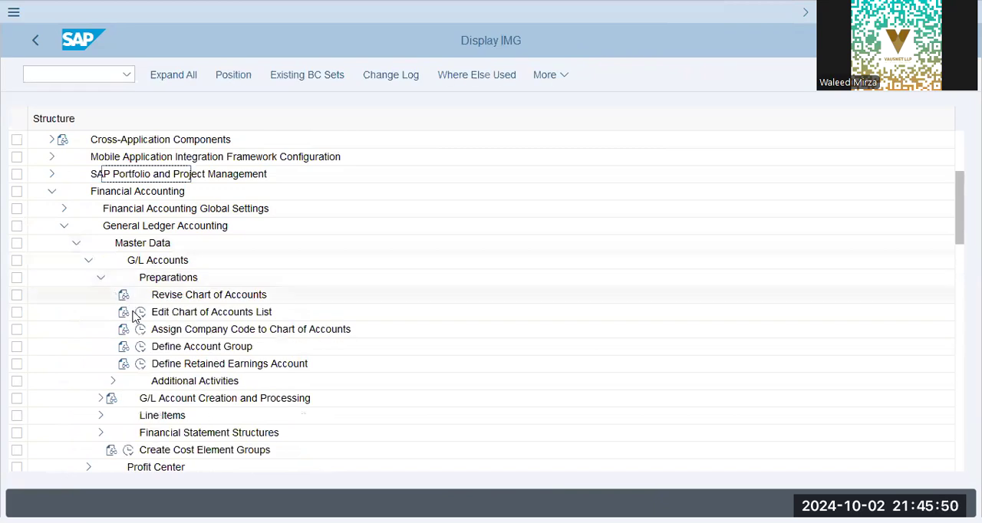
{"action": "double_click", "coordinate": [300, 330]}
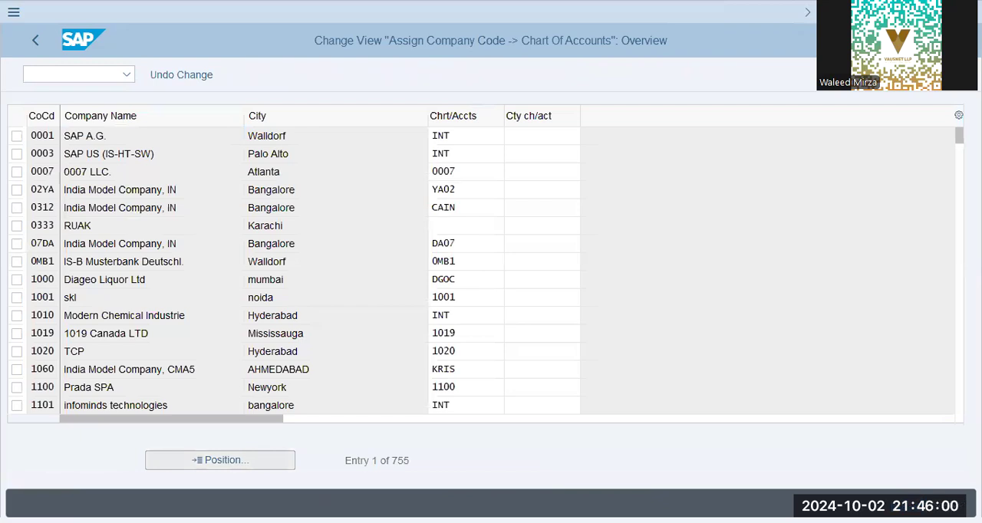
Look up the chart of accounts assigned to company code JUKI and leave the assignment overview
{"action": "type", "text": "juki"}
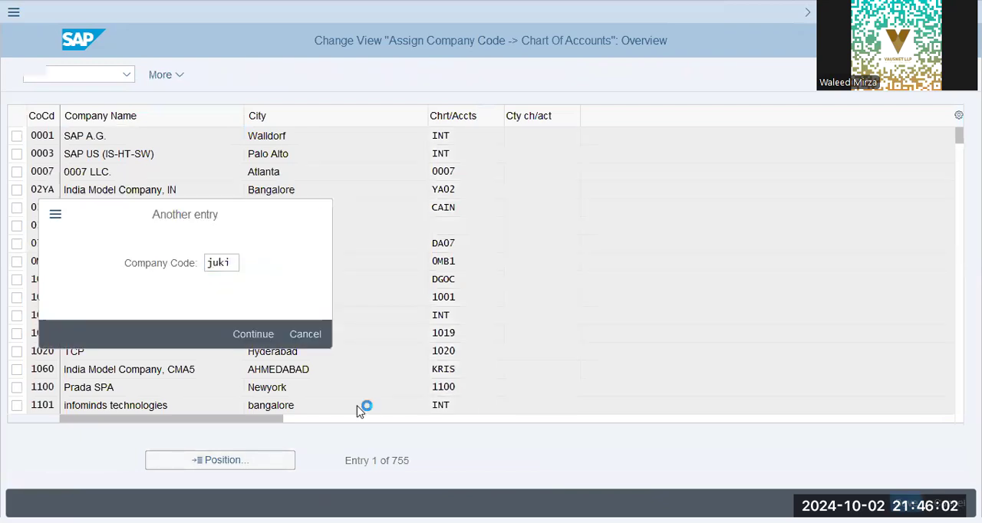
{"action": "key", "text": "Return"}
{"action": "double_click", "coordinate": [456, 136]}
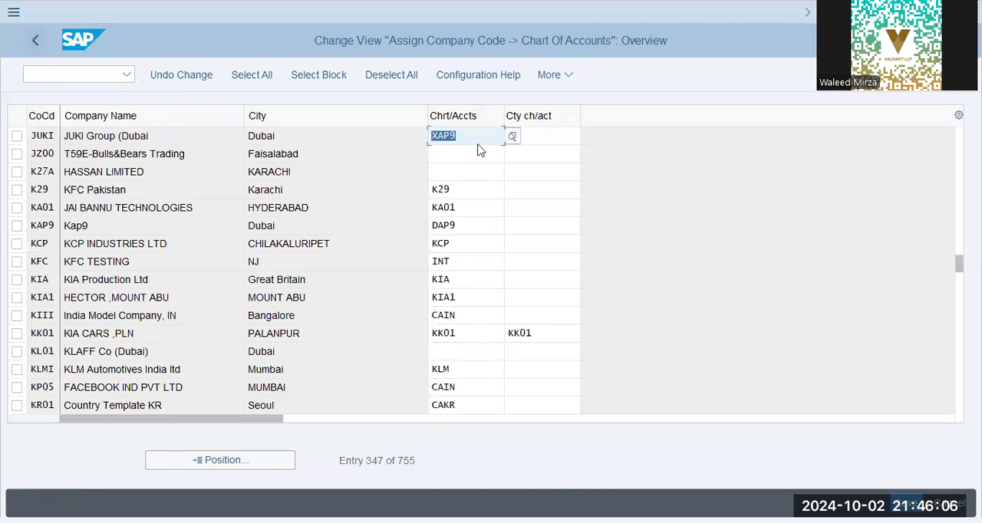
{"action": "left_click", "coordinate": [37, 42]}
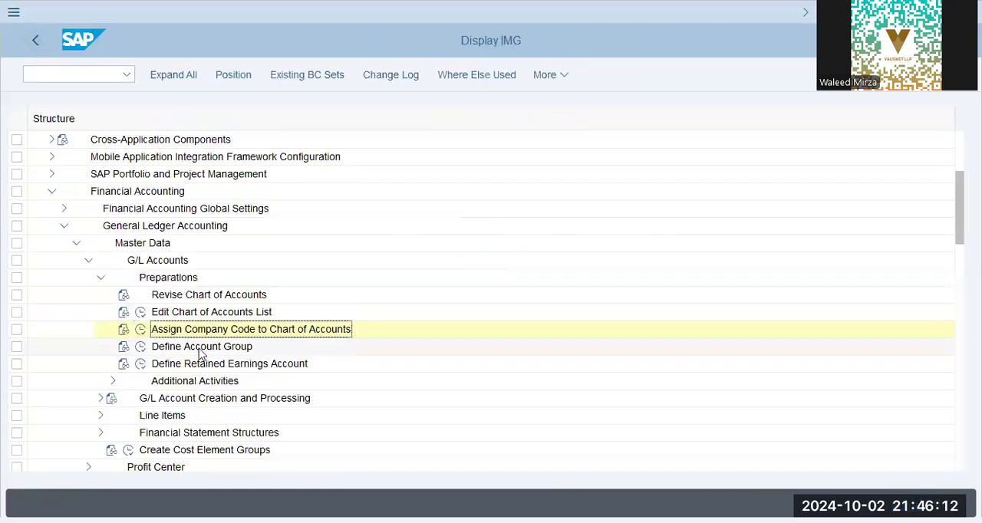
Add a new entry to the chart of accounts list with key 'juki' and description 'JUKI - Chart of Accounts'
{"action": "left_click", "coordinate": [199, 349]}
{"action": "left_click", "coordinate": [140, 312]}
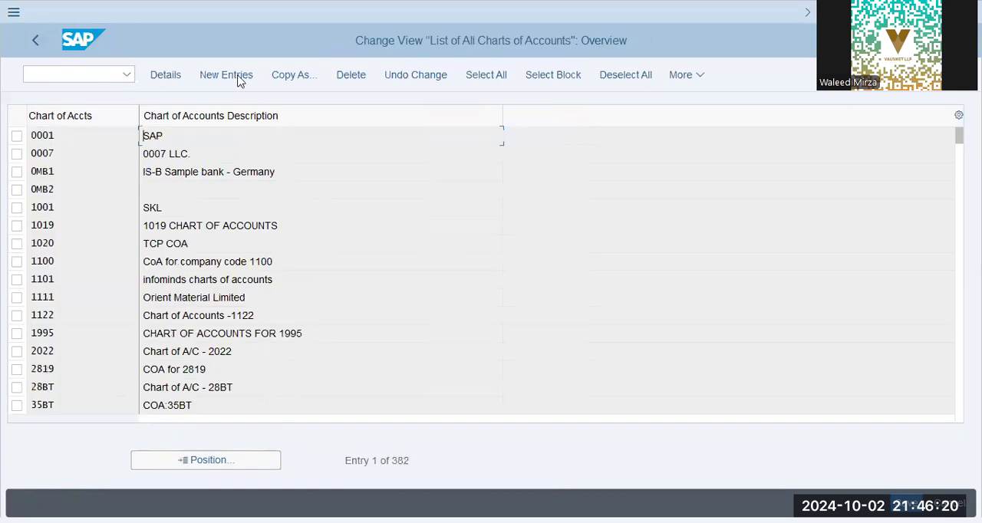
{"action": "left_click", "coordinate": [240, 81]}
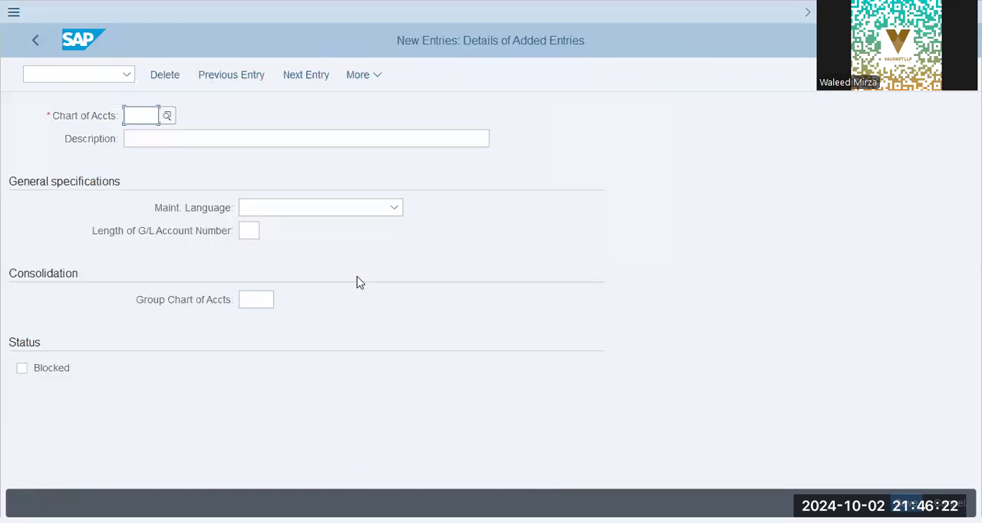
{"action": "type", "text": "juki"}
{"action": "key", "text": "Tab"}
{"action": "type", "text": "JUKI - Chart of "}
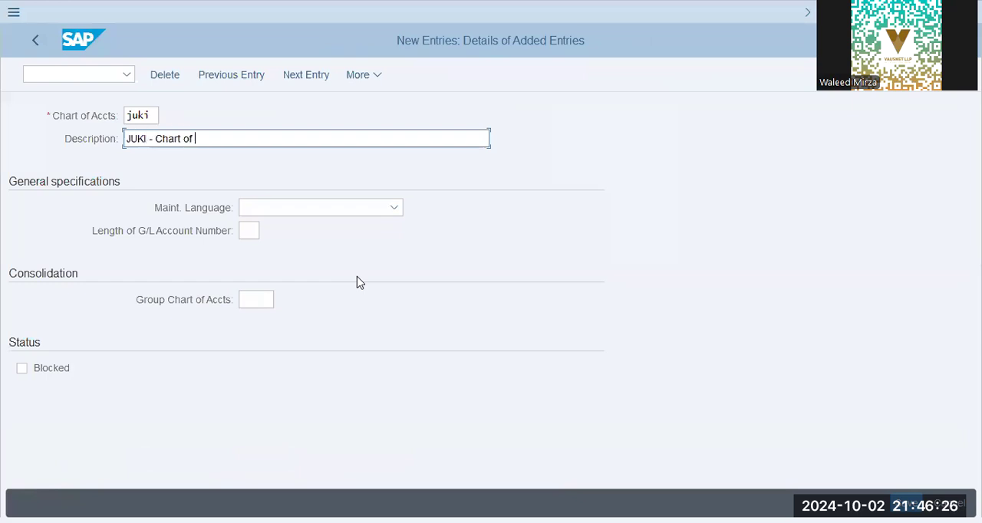
{"action": "type", "text": "Accounts"}
Set the chart's maintenance language to English and its G/L account number length to 10, saving it to the proposed request
{"action": "key", "text": "Tab"}
{"action": "key", "text": "Tab"}
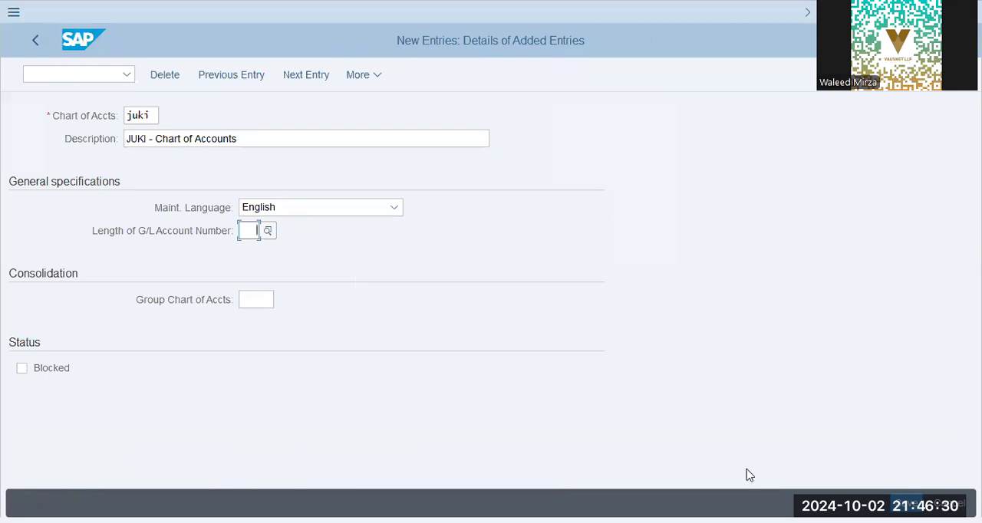
{"action": "type", "text": "10"}
{"action": "key", "text": "Tab"}
{"action": "key", "text": "Return"}
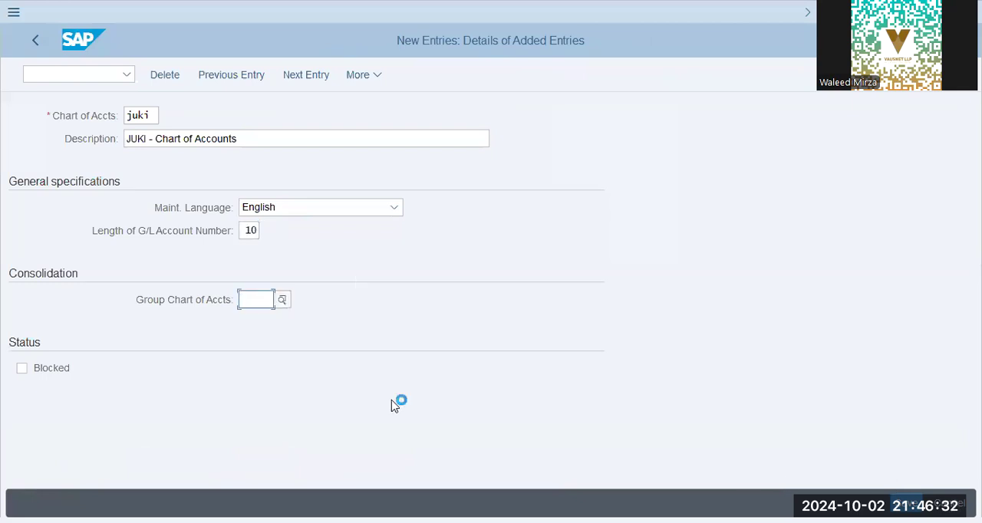
{"action": "left_click", "coordinate": [330, 332]}
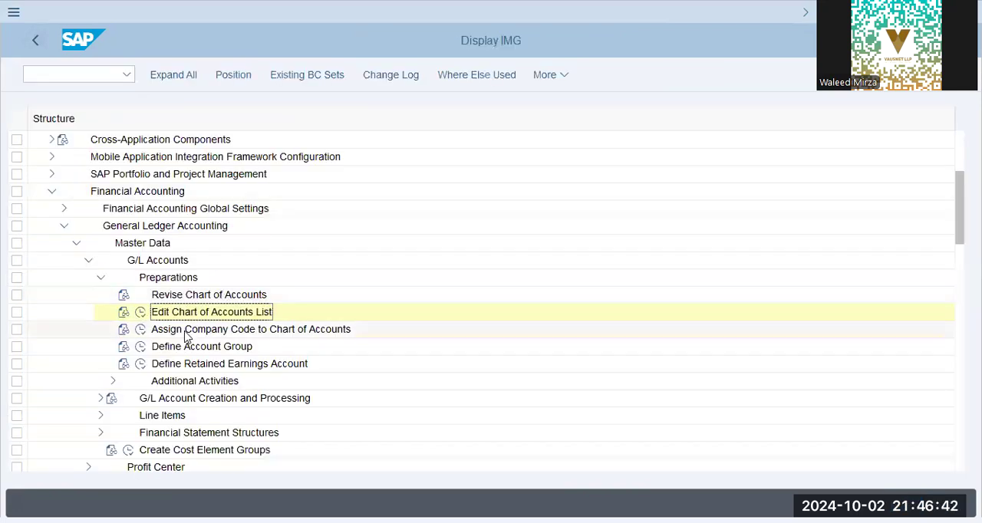
Locate company code JUKI in the chart of accounts assignment overview and try to assign it chart of accounts 'juki'
{"action": "left_click", "coordinate": [143, 334]}
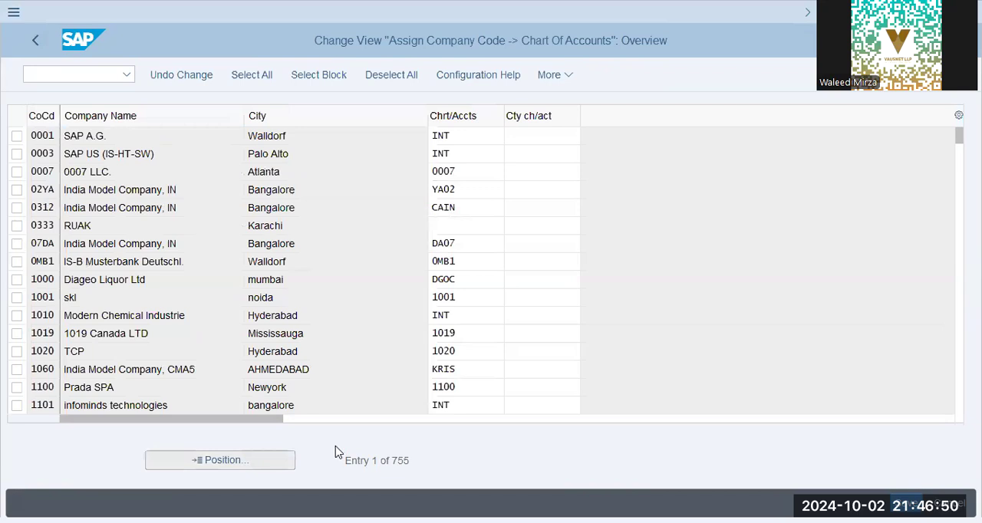
{"action": "type", "text": "juki"}
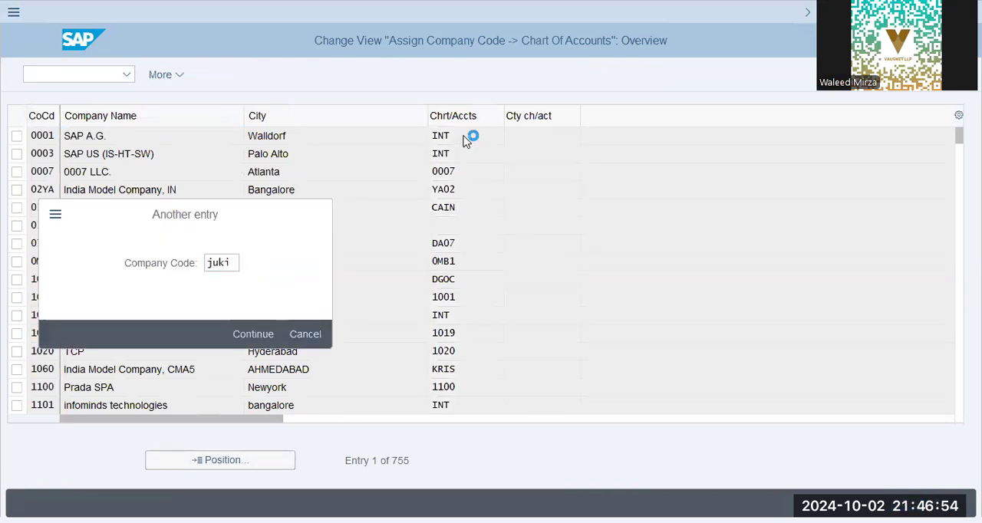
{"action": "key", "text": "Return"}
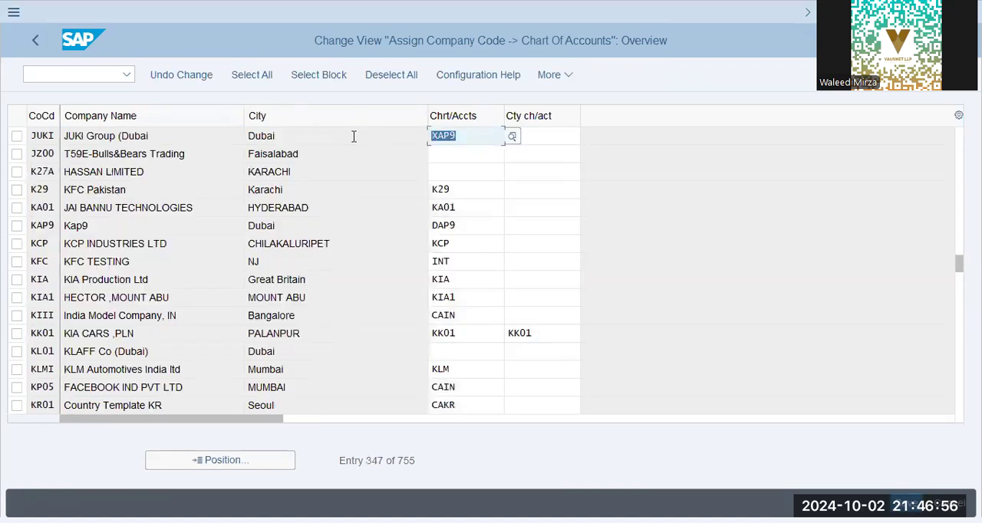
{"action": "type", "text": "juki"}
{"action": "key", "text": "Return"}
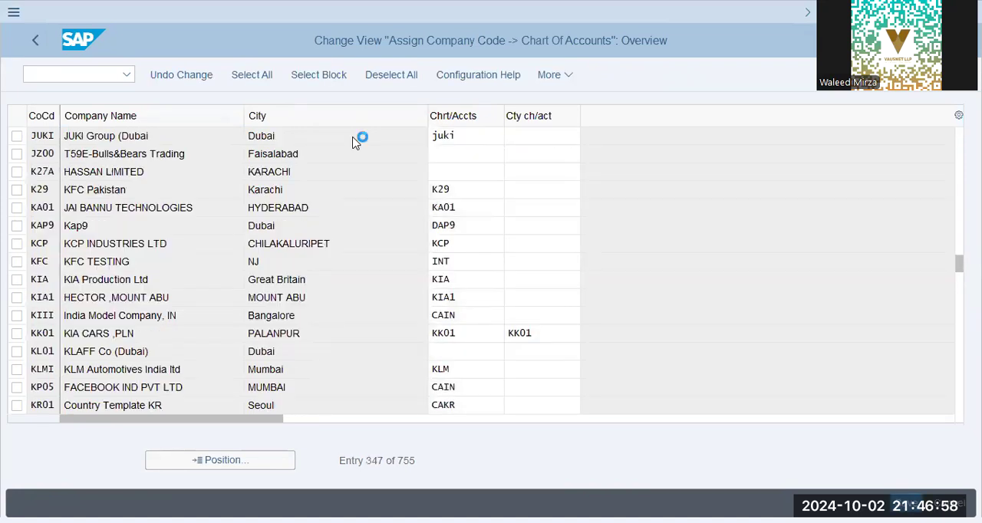
{"action": "left_click", "coordinate": [479, 136]}
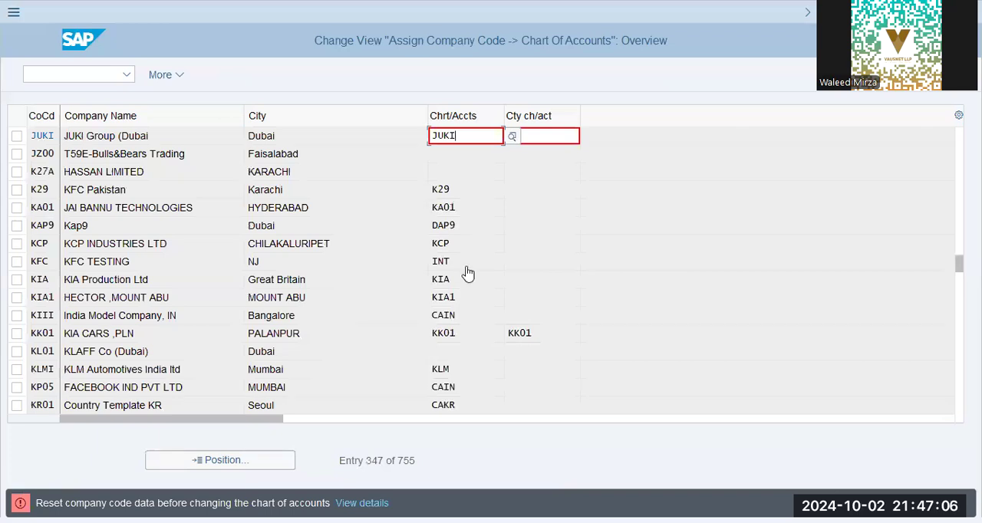
Examine the detailed help on resetting company code data before changing the chart of accounts
{"action": "key", "text": "Return"}
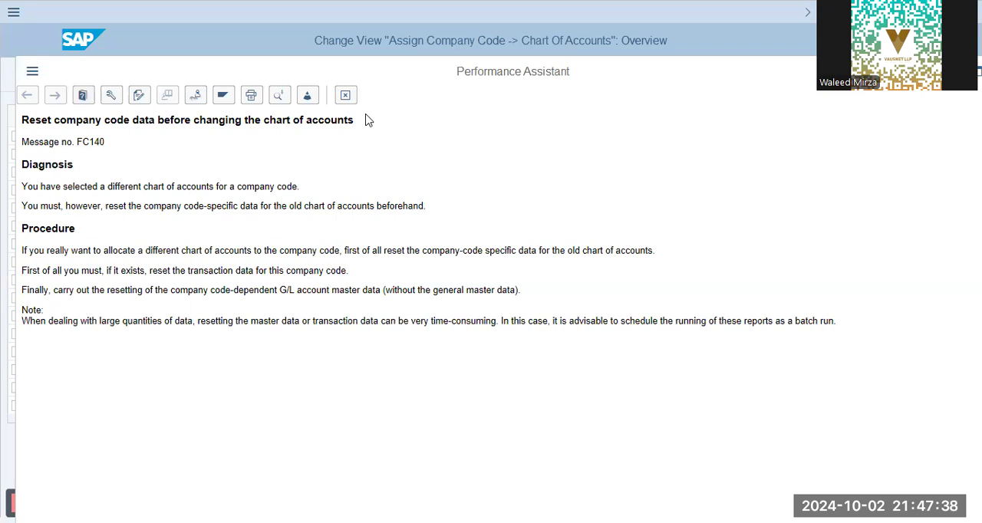
{"action": "key", "text": "Escape"}
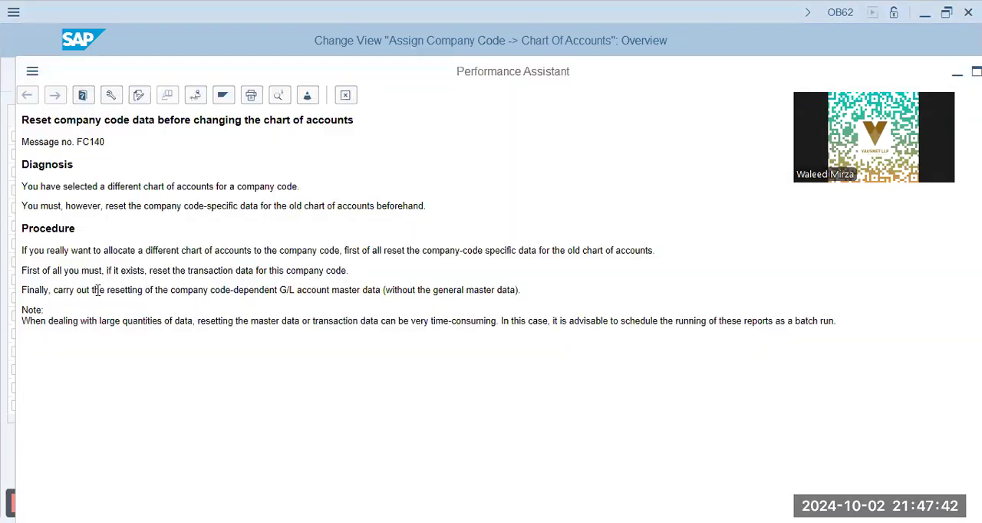
{"action": "left_click_drag", "start_coordinate": [75, 290], "coordinate": [533, 295]}
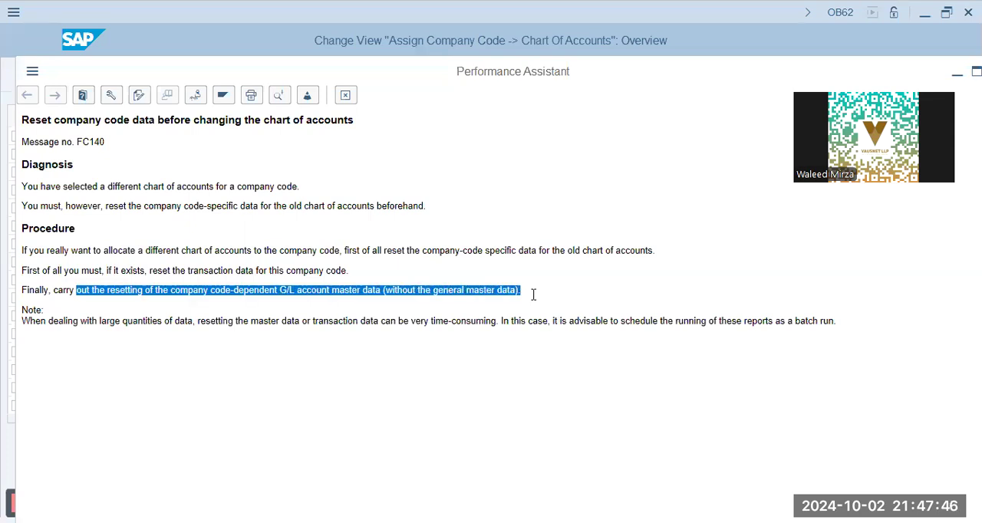
{"action": "left_click", "coordinate": [152, 313]}
{"action": "left_click_drag", "start_coordinate": [99, 321], "coordinate": [366, 328]}
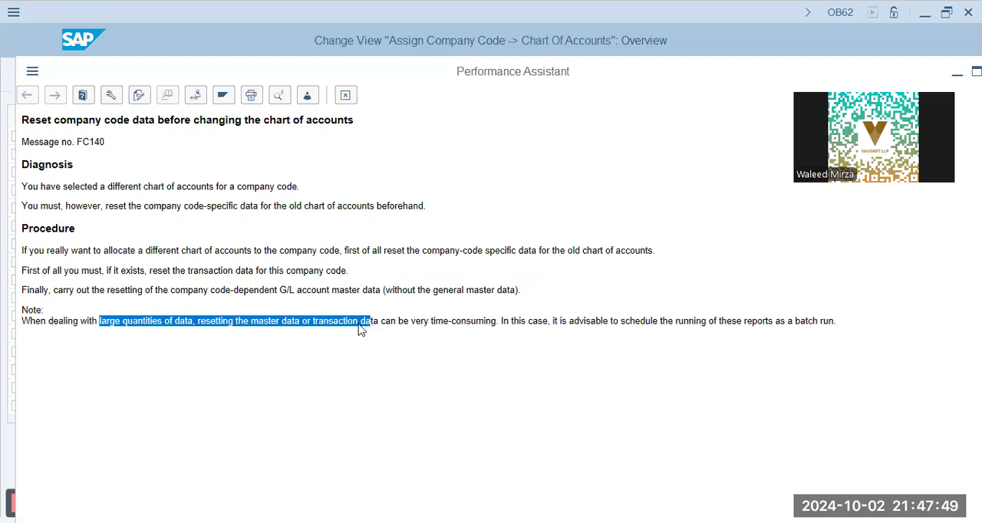
{"action": "left_click", "coordinate": [201, 318]}
{"action": "left_click_drag", "start_coordinate": [198, 321], "coordinate": [855, 333]}
{"action": "left_click", "coordinate": [206, 201]}
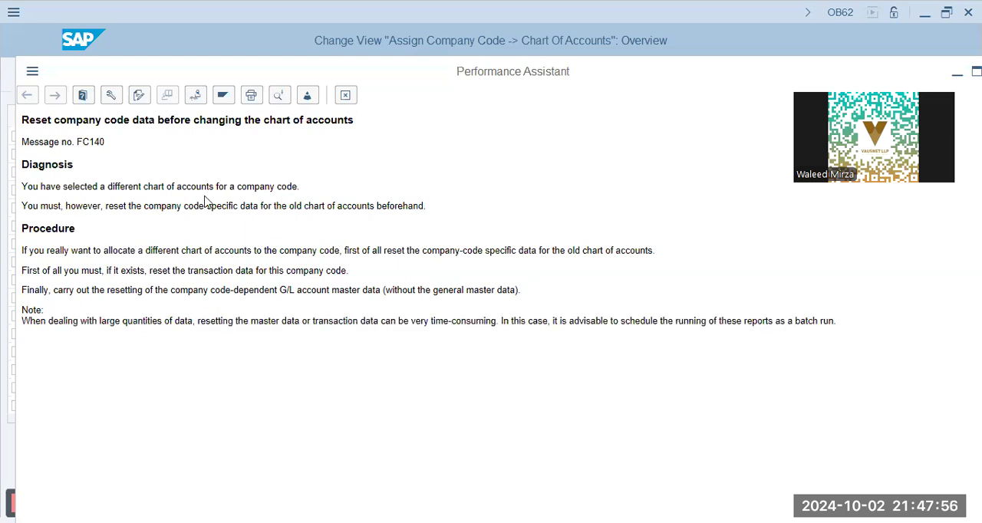
Go from the message help to customizing without specifying a project and open 'Delete G/L Account' for General Ledger Accounting (New)
{"action": "left_click", "coordinate": [198, 94]}
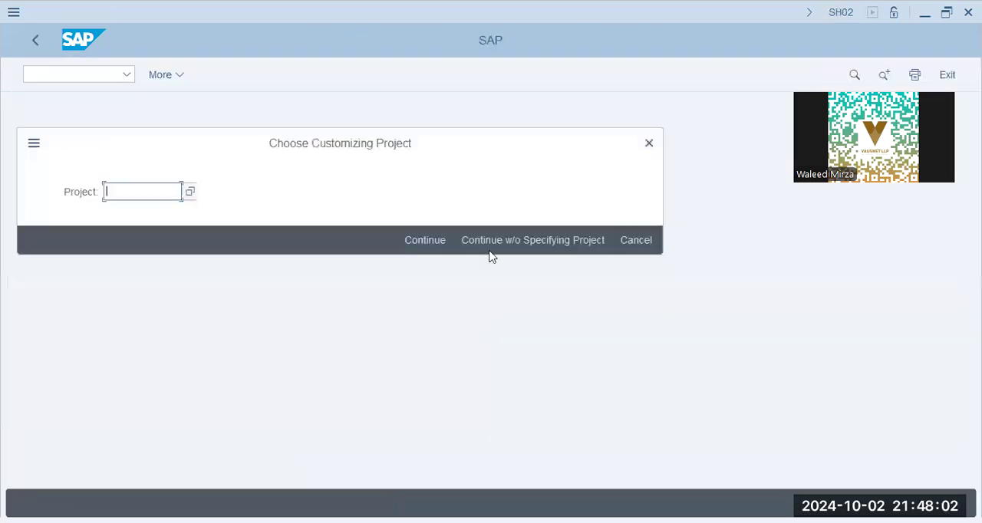
{"action": "left_click", "coordinate": [502, 238]}
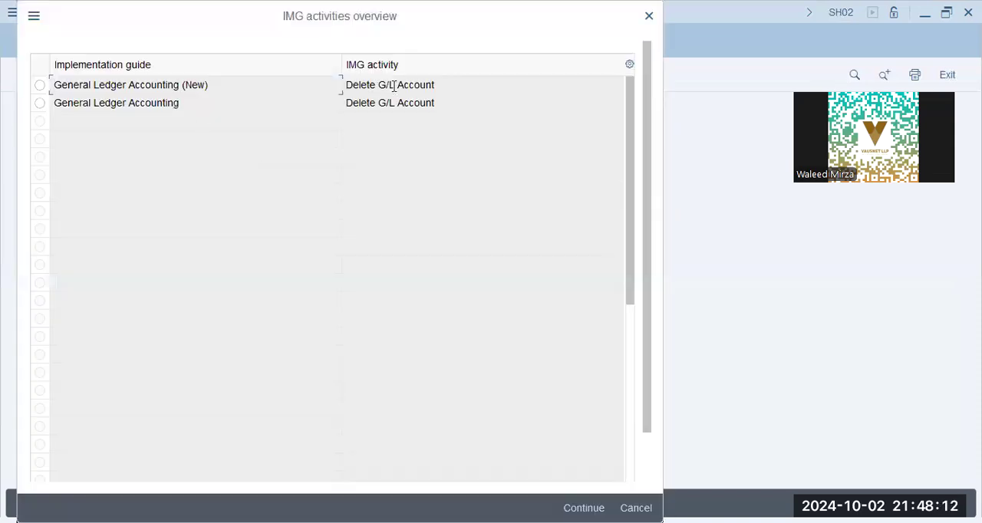
{"action": "double_click", "coordinate": [394, 86]}
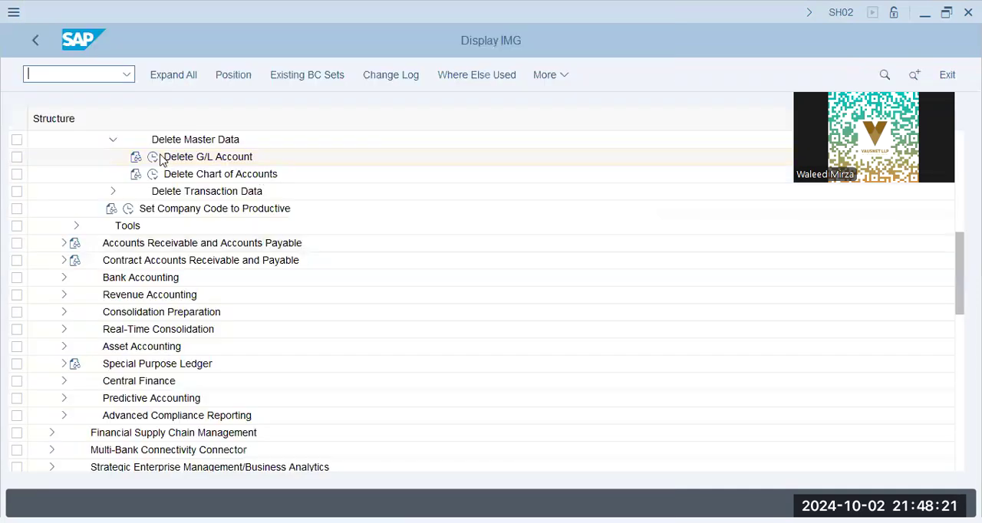
{"action": "left_click", "coordinate": [160, 158]}
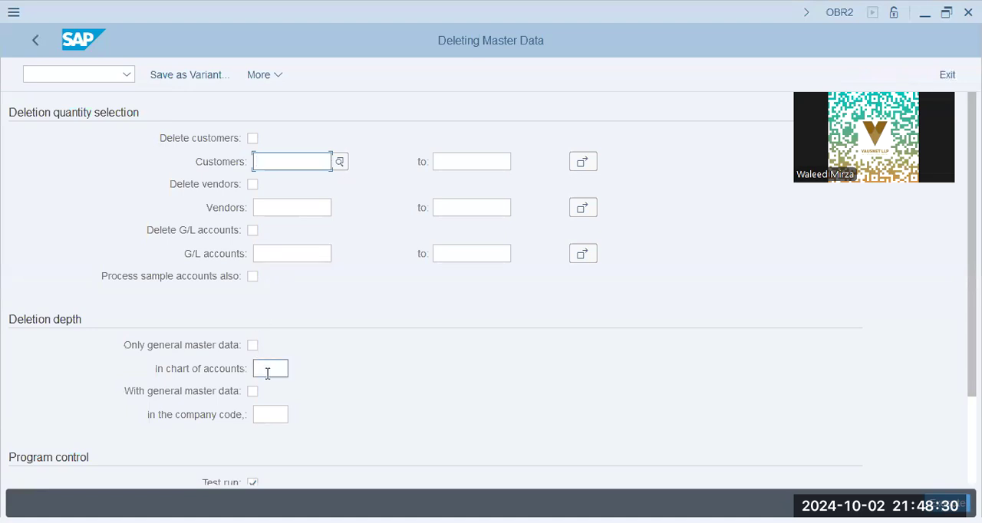
Set the deletion's company code to 'juki' and select 'Only general master data', 'With general master data' and 'Delete G/L accounts'
{"action": "left_click", "coordinate": [268, 374]}
{"action": "left_click", "coordinate": [273, 415]}
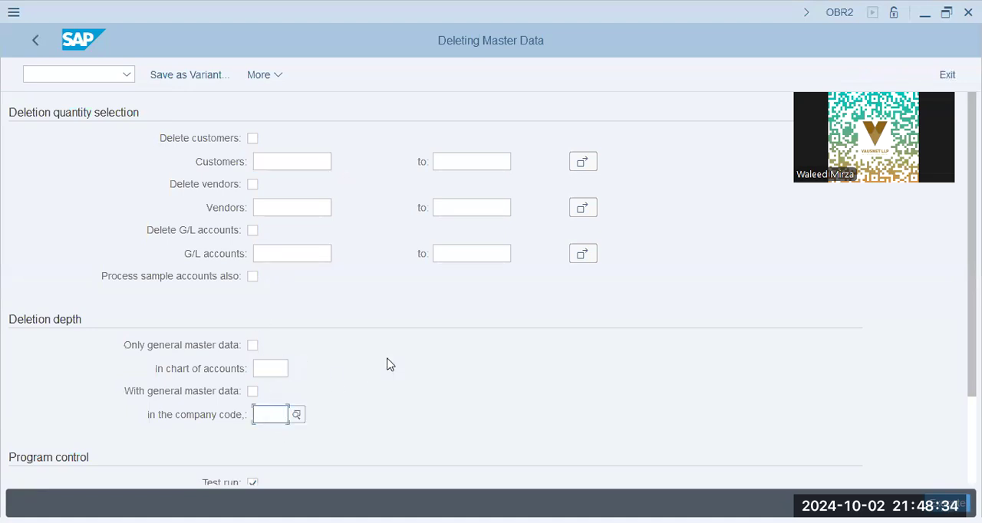
{"action": "type", "text": "juki"}
{"action": "scroll", "coordinate": [325, 334], "scroll_direction": "down", "scroll_amount": 1}
{"action": "left_click", "coordinate": [253, 317]}
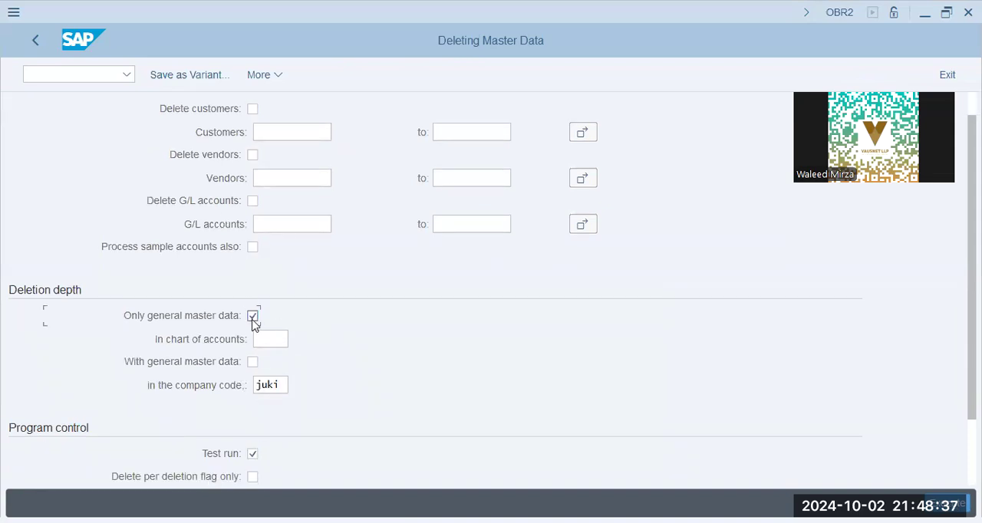
{"action": "left_click", "coordinate": [253, 362]}
{"action": "left_click", "coordinate": [252, 200]}
Clear 'Only general master data', execute the G/L account deletion as a test run and check its read and deleted records
{"action": "scroll", "coordinate": [318, 341], "scroll_direction": "down", "scroll_amount": 1}
{"action": "scroll", "coordinate": [319, 341], "scroll_direction": "down", "scroll_amount": 1}
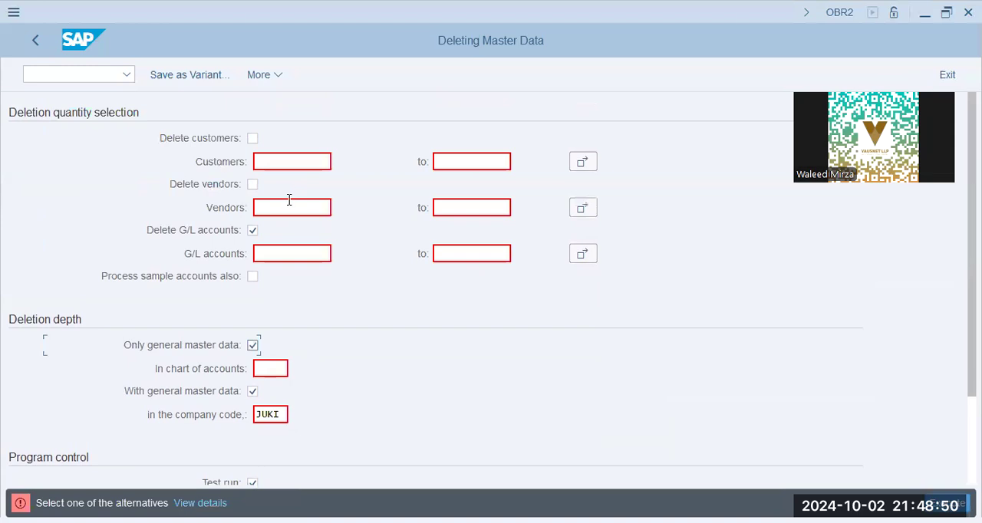
{"action": "left_click", "coordinate": [275, 249]}
{"action": "left_click", "coordinate": [254, 346]}
{"action": "left_click", "coordinate": [947, 504]}
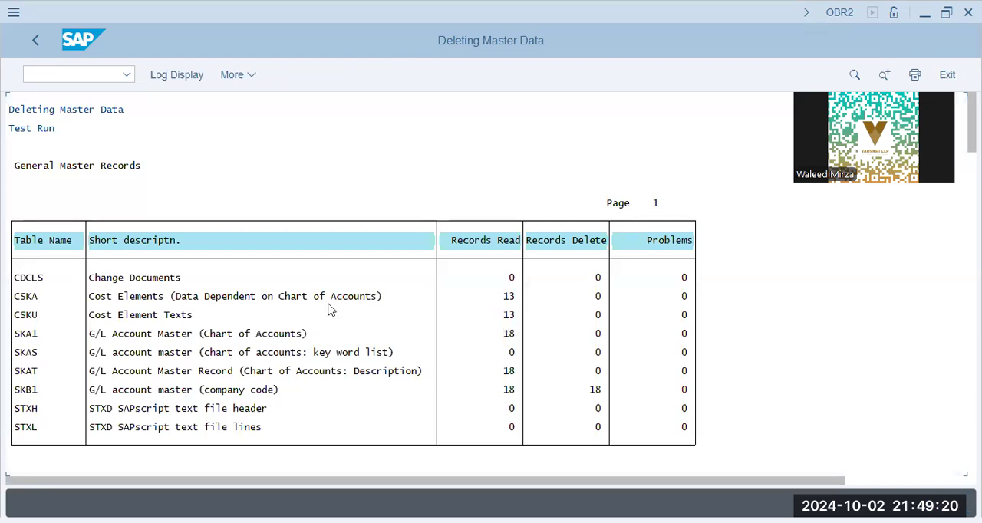
{"action": "left_click", "coordinate": [228, 299]}
{"action": "left_click", "coordinate": [512, 333]}
{"action": "left_click", "coordinate": [598, 390]}
Turn off 'Test run' and execute the G/L master data deletion for company code JUKI as an update run, confirming the deletion
{"action": "key", "text": "F3"}
{"action": "scroll", "coordinate": [253, 414], "scroll_direction": "down", "scroll_amount": 2}
{"action": "left_click", "coordinate": [252, 418]}
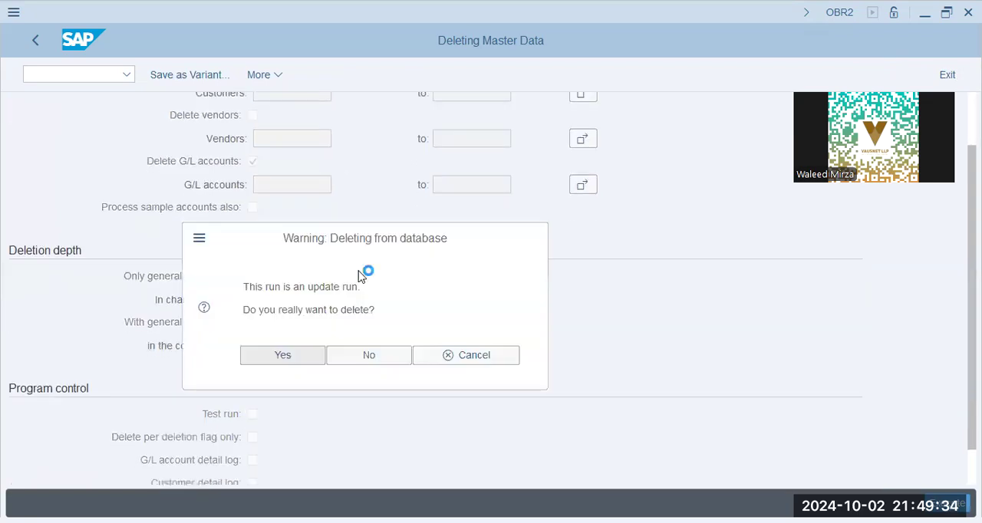
{"action": "left_click", "coordinate": [282, 355]}
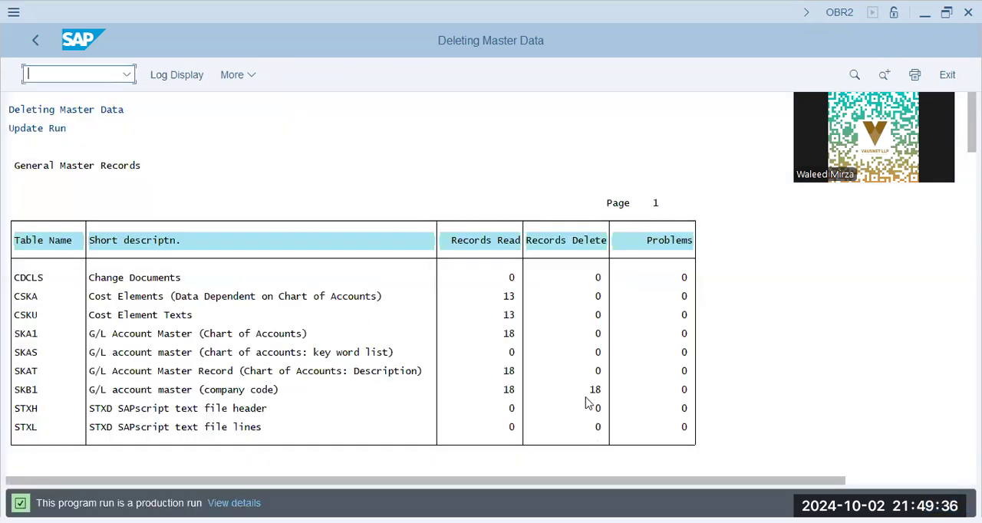
Check the update run's records per table and leave the master data deletion for the IMG structure
{"action": "left_click", "coordinate": [512, 393]}
{"action": "left_click", "coordinate": [510, 370]}
{"action": "left_click", "coordinate": [507, 332]}
{"action": "left_click", "coordinate": [511, 279]}
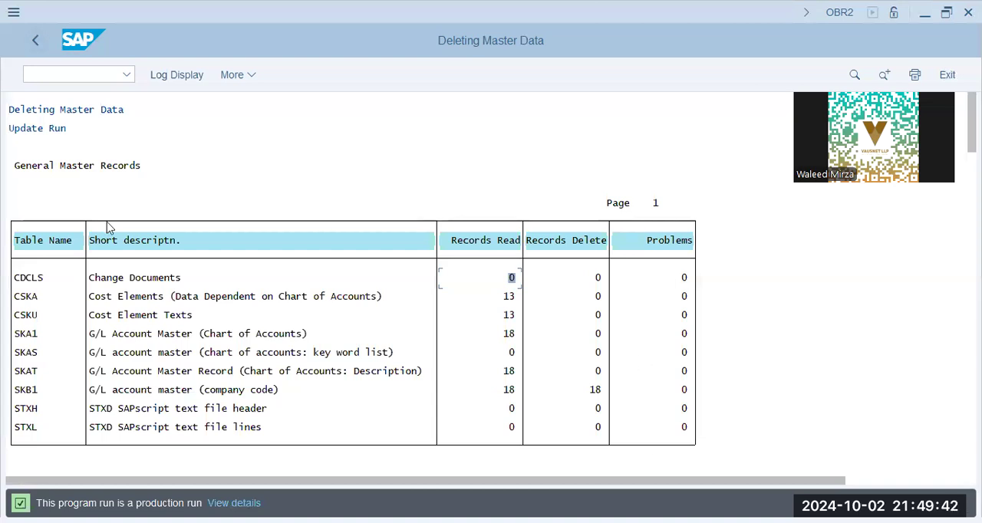
{"action": "left_click", "coordinate": [248, 391]}
{"action": "left_click", "coordinate": [36, 41]}
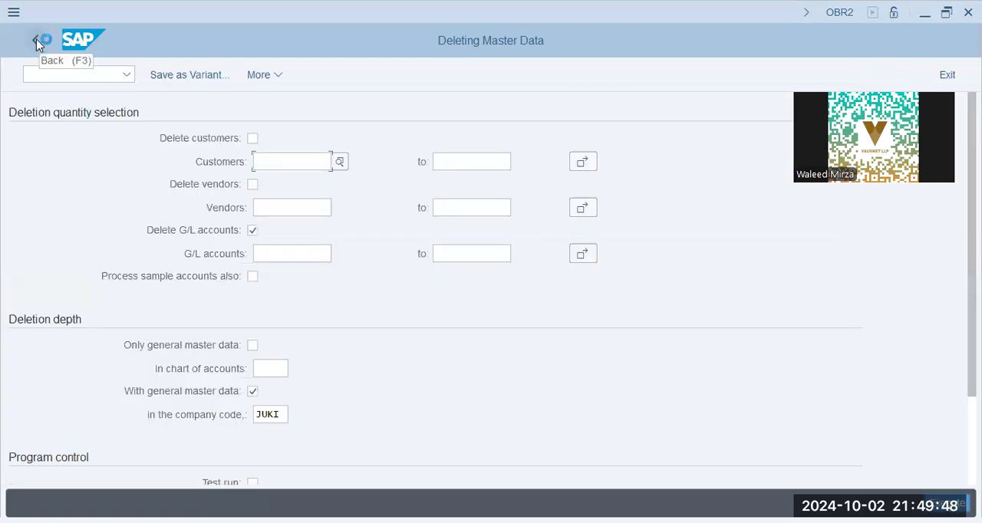
{"action": "left_click", "coordinate": [36, 39]}
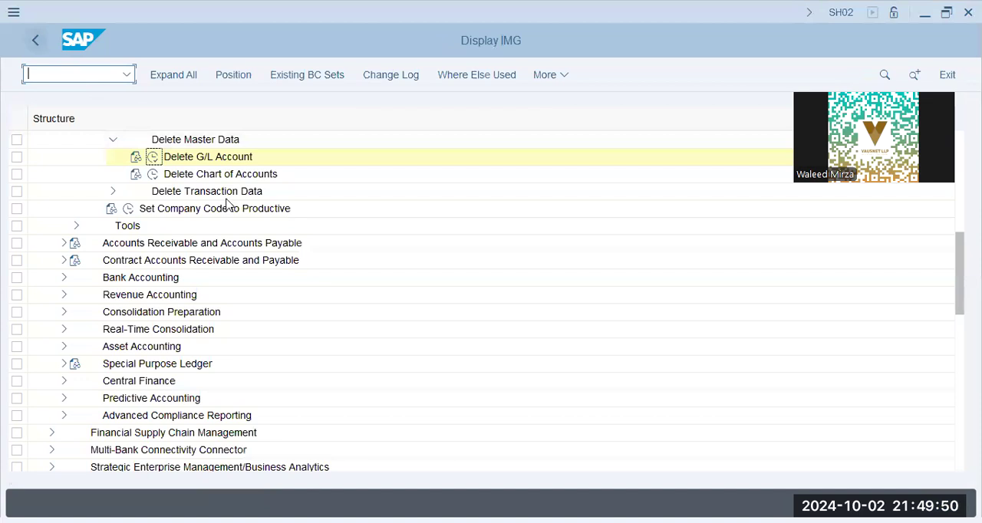
Trace the IMG path from General Ledger Accounting through Preparation for Productive Start to 'Delete Master Data'
{"action": "scroll", "coordinate": [227, 204], "scroll_direction": "up", "scroll_amount": 5}
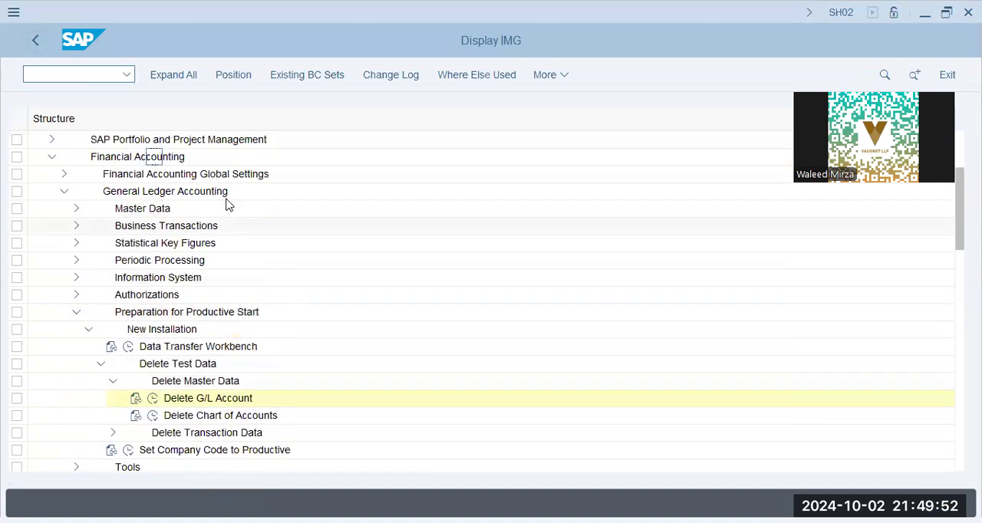
{"action": "scroll", "coordinate": [228, 201], "scroll_direction": "up", "scroll_amount": 1}
{"action": "left_click", "coordinate": [205, 216]}
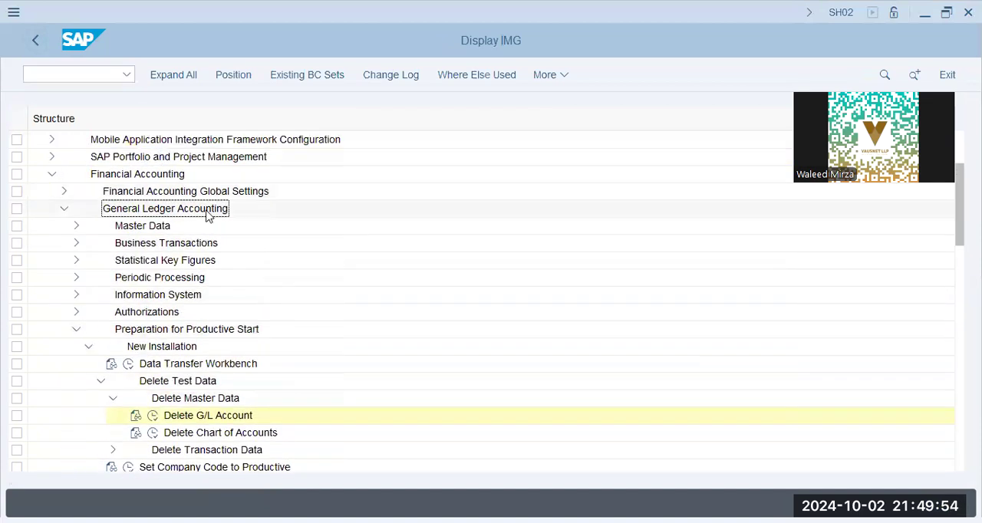
{"action": "left_click", "coordinate": [180, 331]}
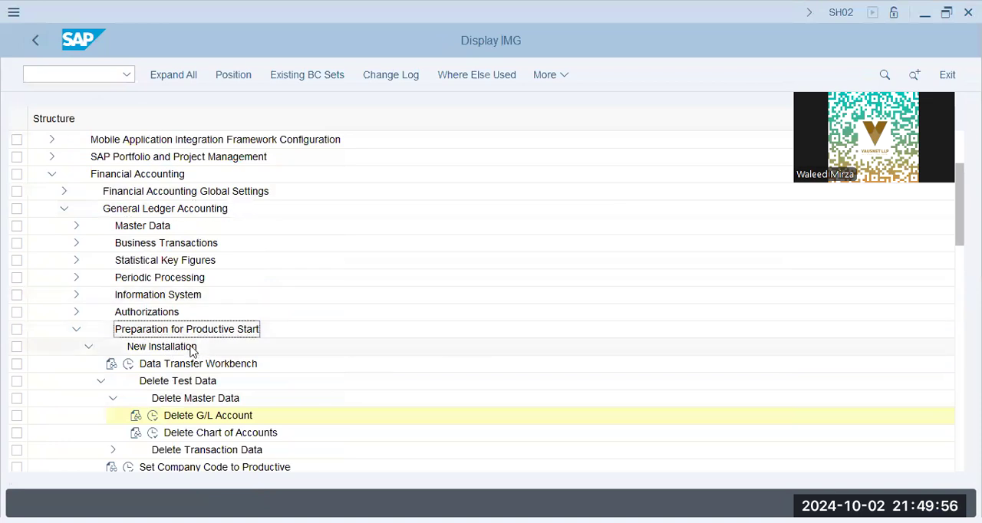
{"action": "left_click", "coordinate": [203, 400]}
{"action": "left_click", "coordinate": [35, 41]}
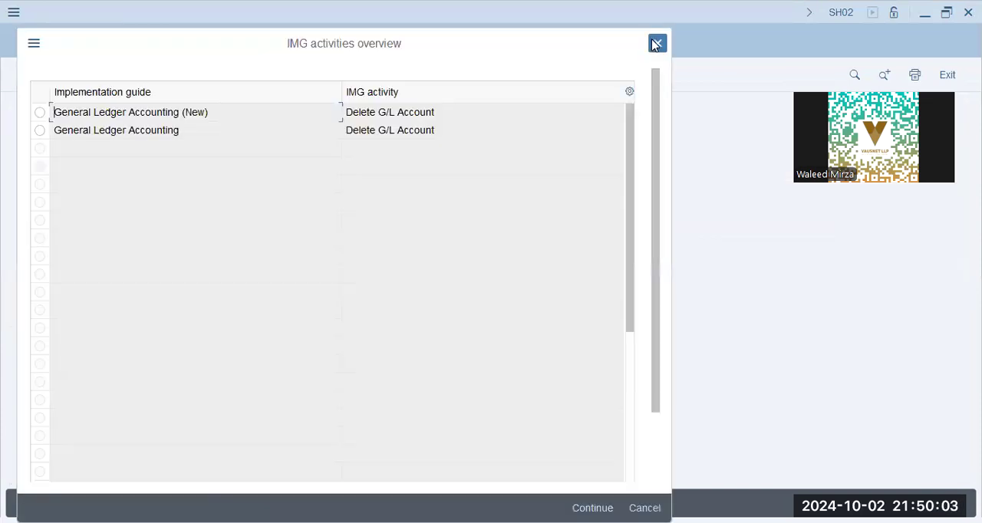
Return to the chart of accounts assignment, close the message help and reapply chart of accounts JUKI to company code JUKI
{"action": "left_click", "coordinate": [654, 45]}
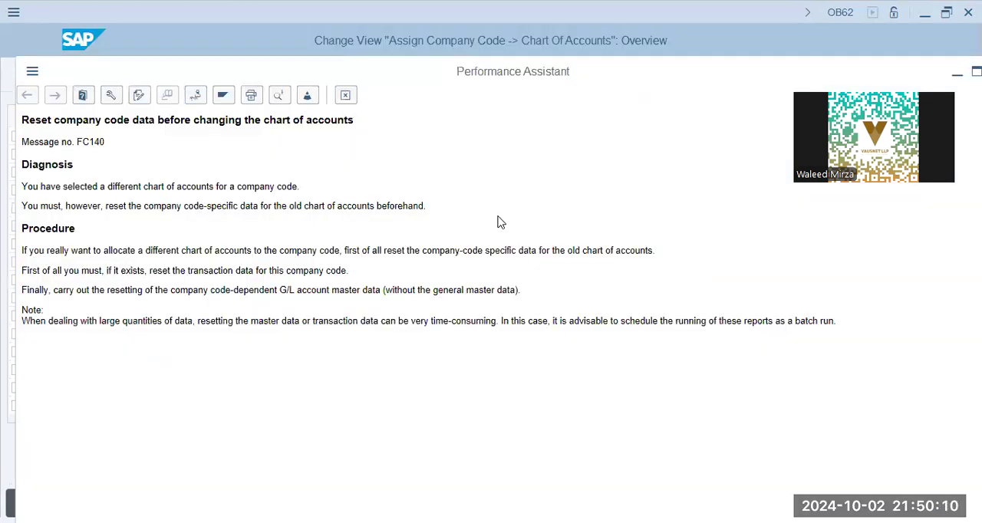
{"action": "left_click", "coordinate": [351, 90]}
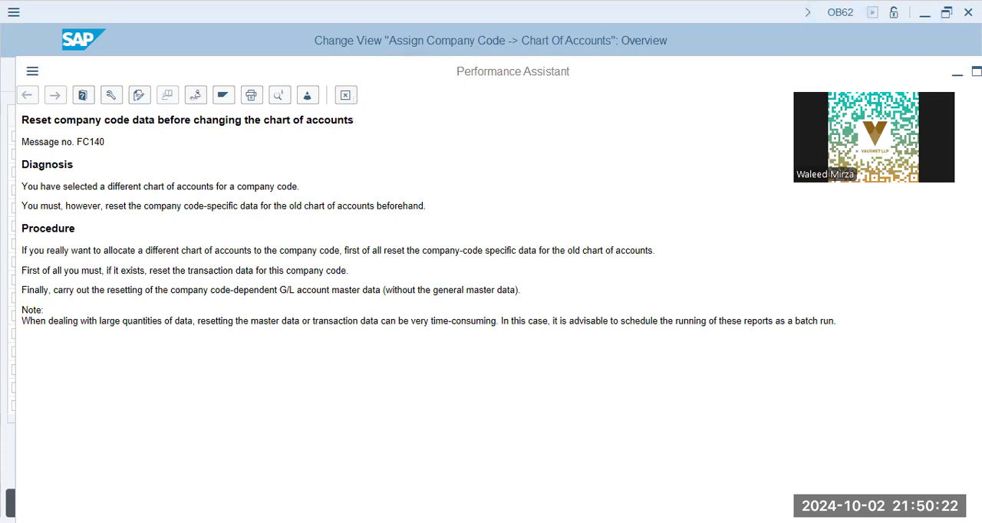
{"action": "key", "text": "Escape"}
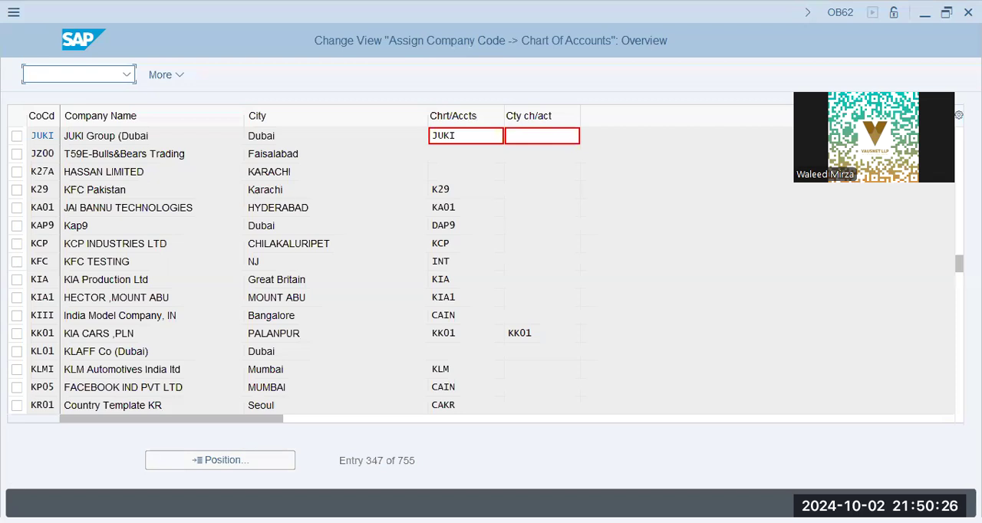
{"action": "left_click", "coordinate": [464, 137]}
{"action": "double_click", "coordinate": [464, 135]}
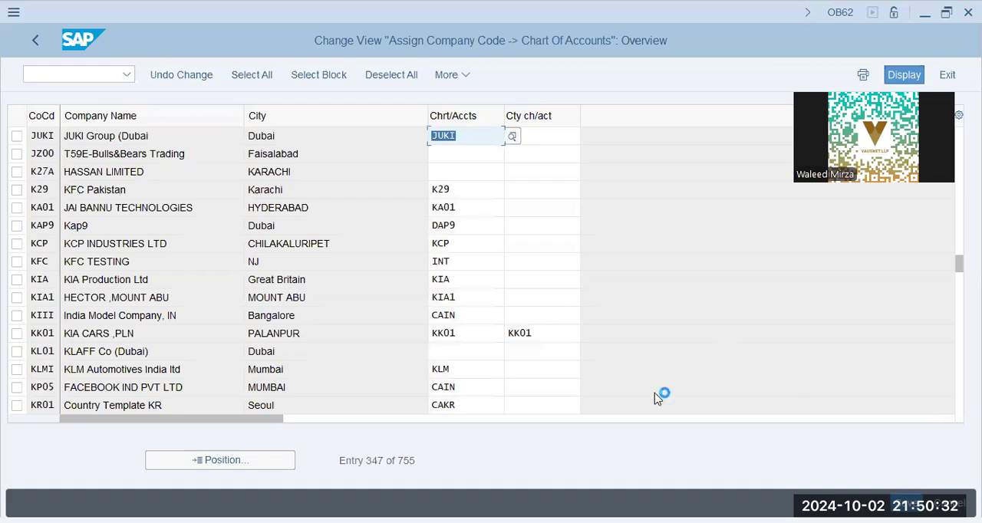